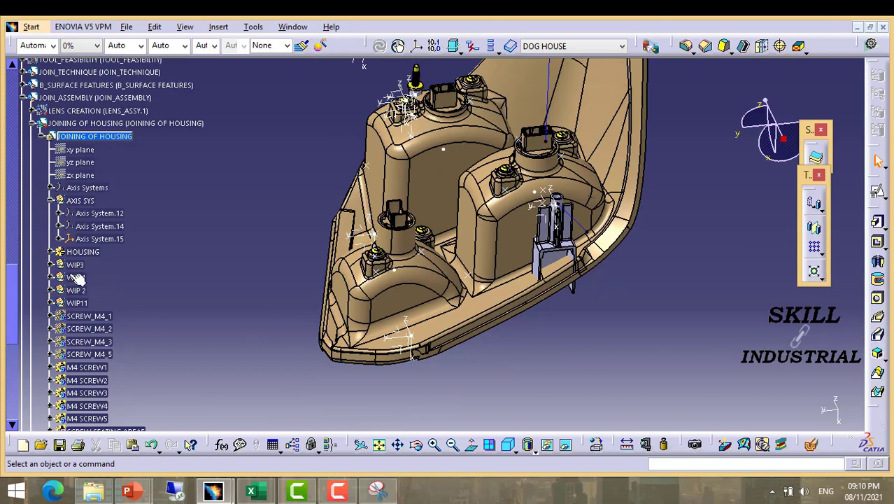
Define the WIP3 geometrical set as the in-work object and expand it in the tree.
{"action": "left_click", "coordinate": [77, 265]}
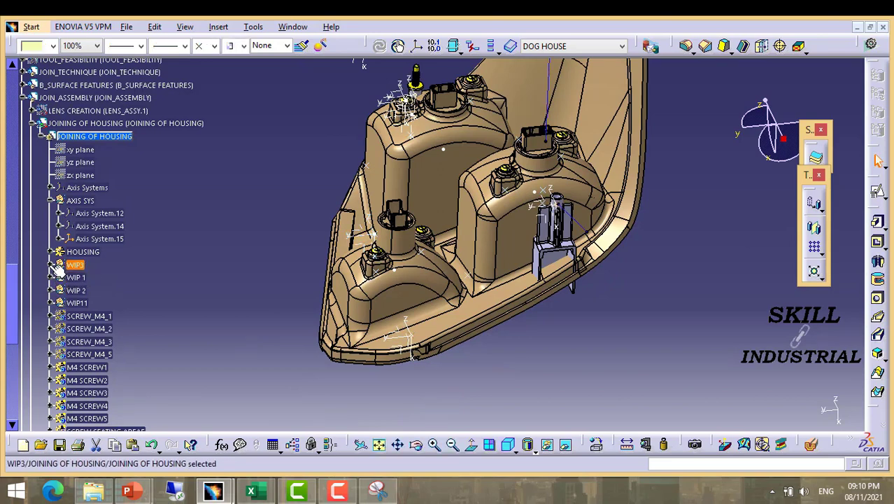
{"action": "right_click", "coordinate": [72, 267]}
{"action": "left_click", "coordinate": [112, 303]}
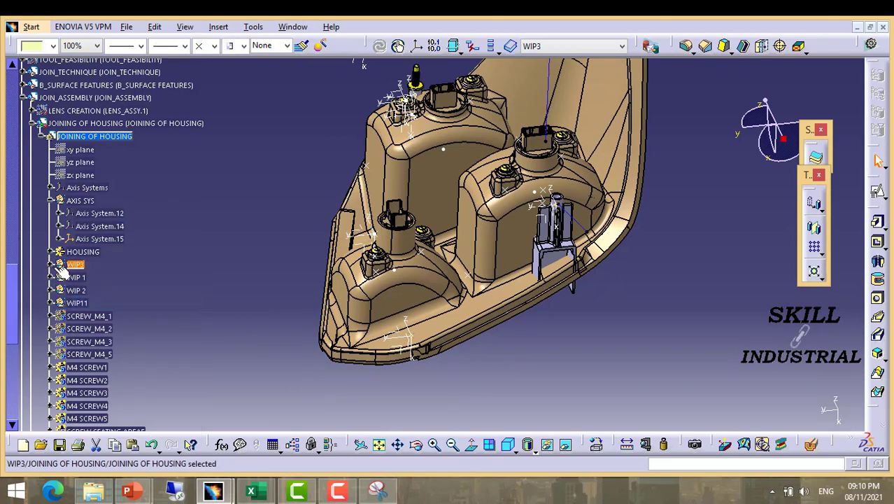
{"action": "left_click", "coordinate": [52, 264]}
{"action": "left_click", "coordinate": [204, 244]}
Switch to the Generative Shape Design workbench.
{"action": "left_click", "coordinate": [32, 27]}
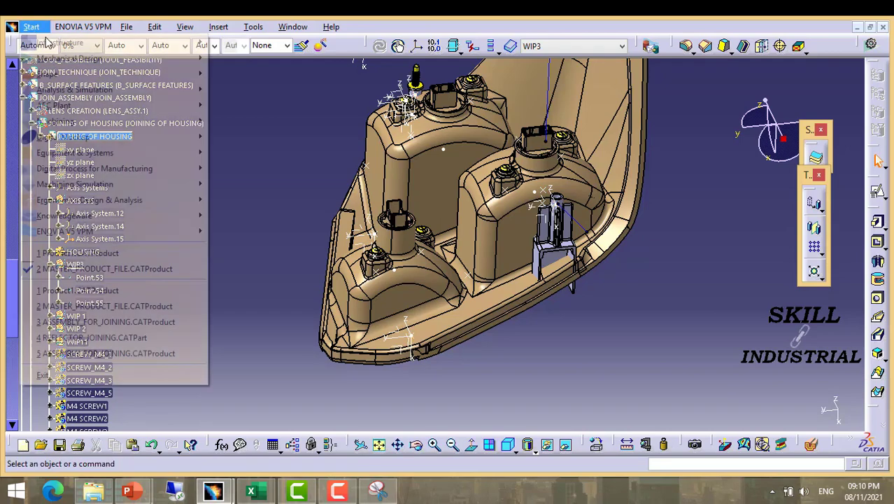
{"action": "mouse_move", "coordinate": [70, 76]}
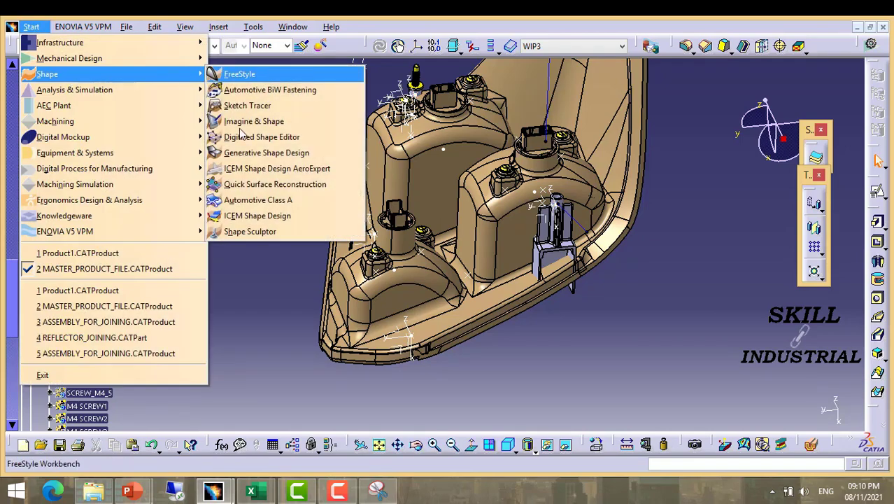
{"action": "left_click", "coordinate": [275, 152]}
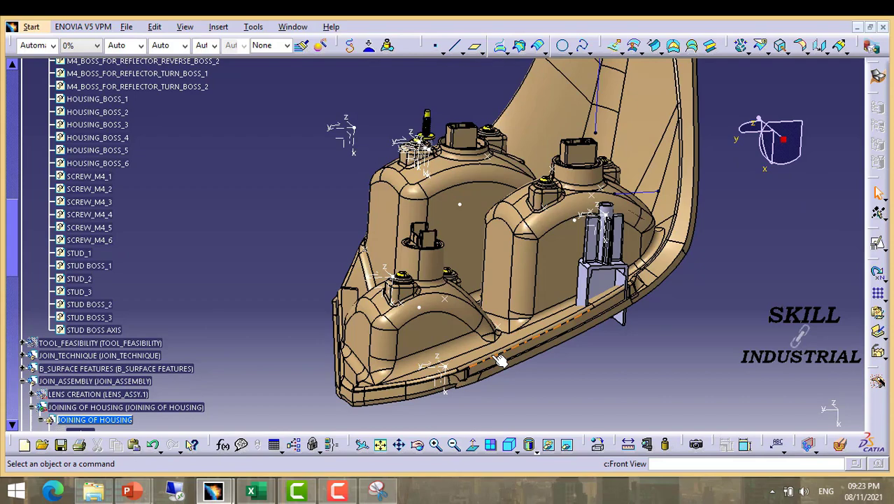
Start a Point definition of the On plane type near the axis system on the housing's front rim.
{"action": "middle_click_drag", "start_coordinate": [492, 357], "coordinate": [446, 378]}
{"action": "scroll", "coordinate": [476, 386], "scroll_direction": "up", "scroll_amount": 1}
{"action": "scroll", "coordinate": [447, 373], "scroll_direction": "up", "scroll_amount": 1}
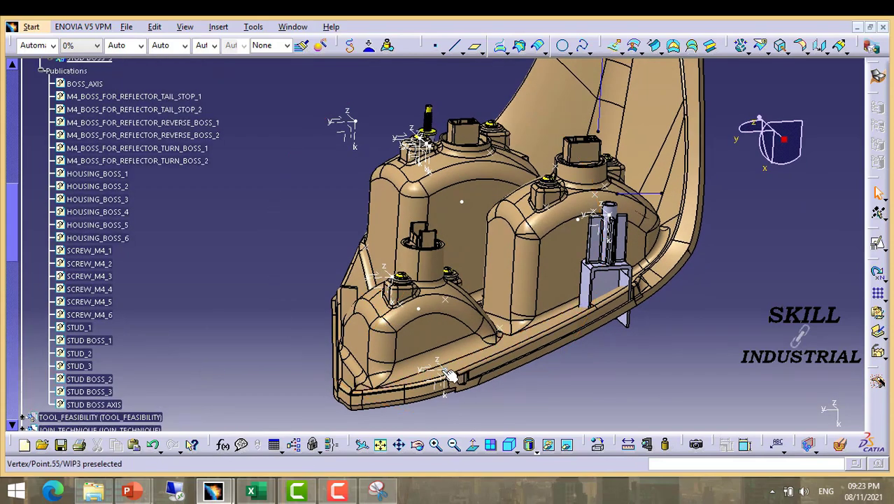
{"action": "left_click", "coordinate": [441, 51]}
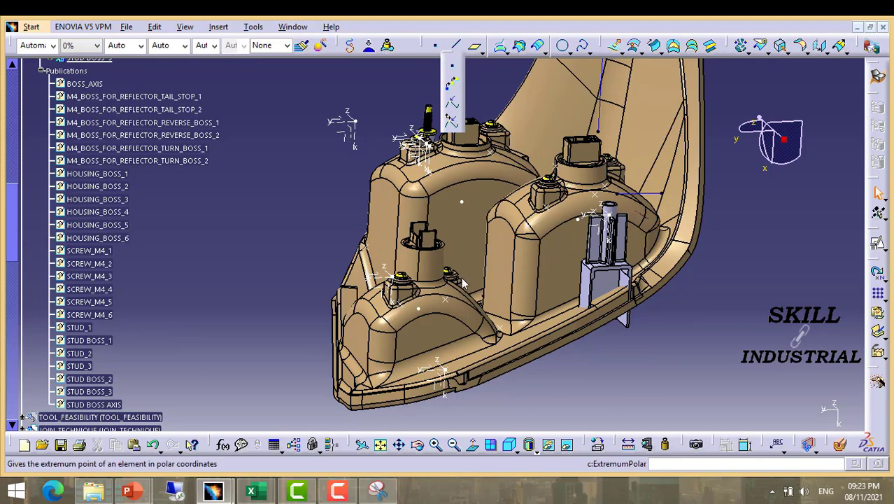
{"action": "left_click", "coordinate": [452, 70]}
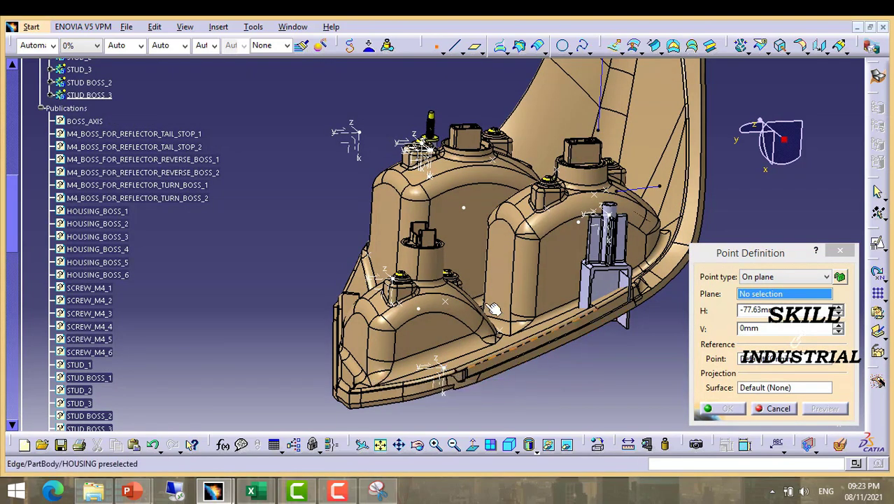
{"action": "mouse_move", "coordinate": [454, 292]}
{"action": "middle_mouse_down", "text": "ctrl"}
{"action": "mouse_move", "coordinate": [458, 280]}
{"action": "mouse_move", "coordinate": [461, 287]}
{"action": "middle_mouse_up", "text": "ctrl"}
{"action": "middle_click_drag", "start_coordinate": [447, 317], "coordinate": [450, 358], "text": "ctrl"}
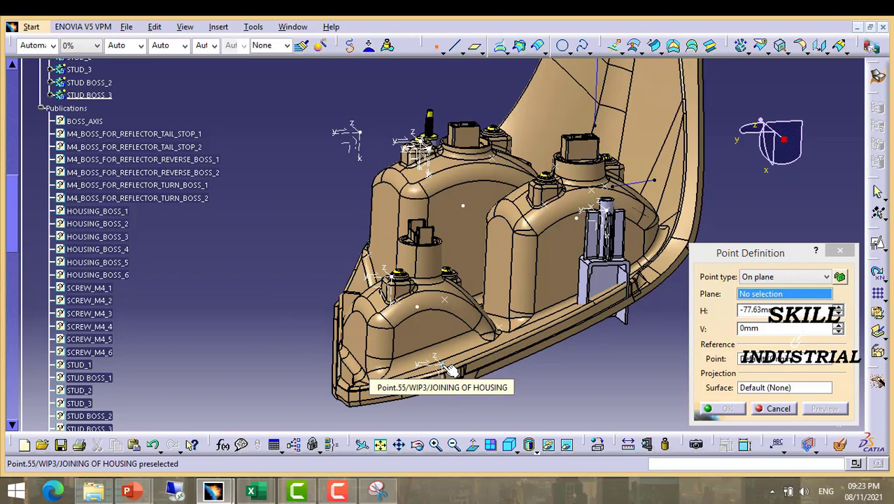
{"action": "left_click", "coordinate": [452, 383]}
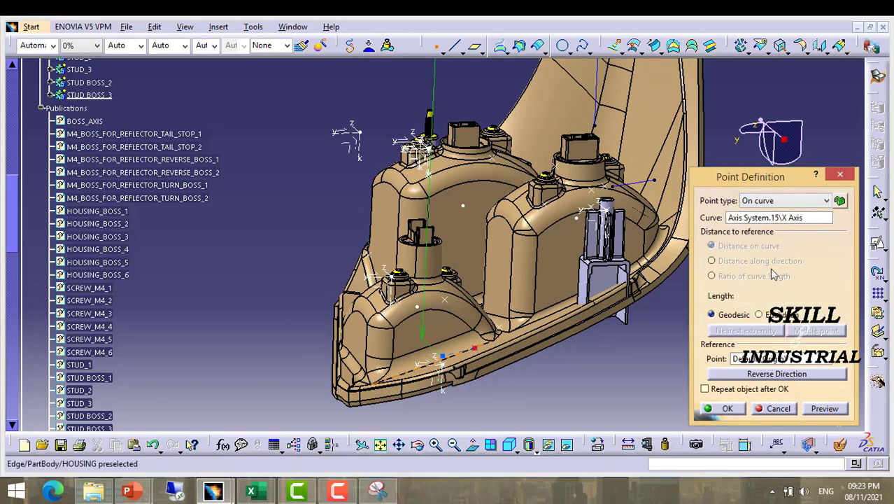
{"action": "left_click", "coordinate": [827, 201]}
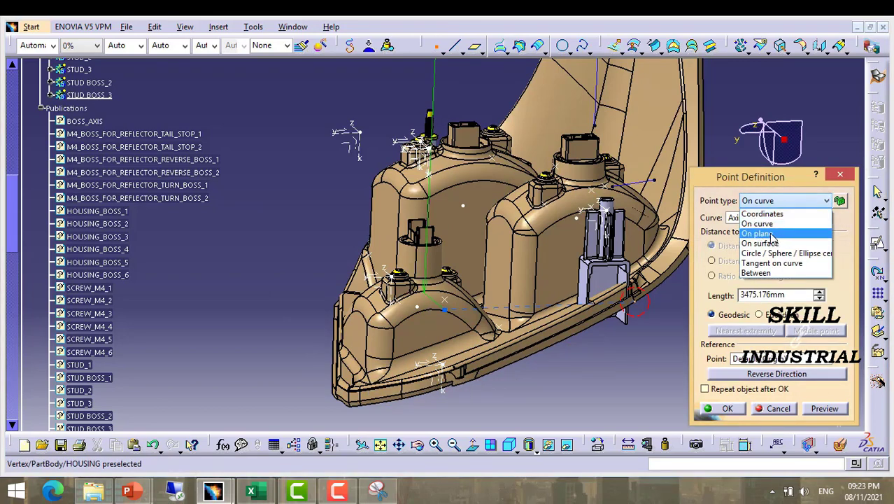
{"action": "left_click", "coordinate": [770, 234]}
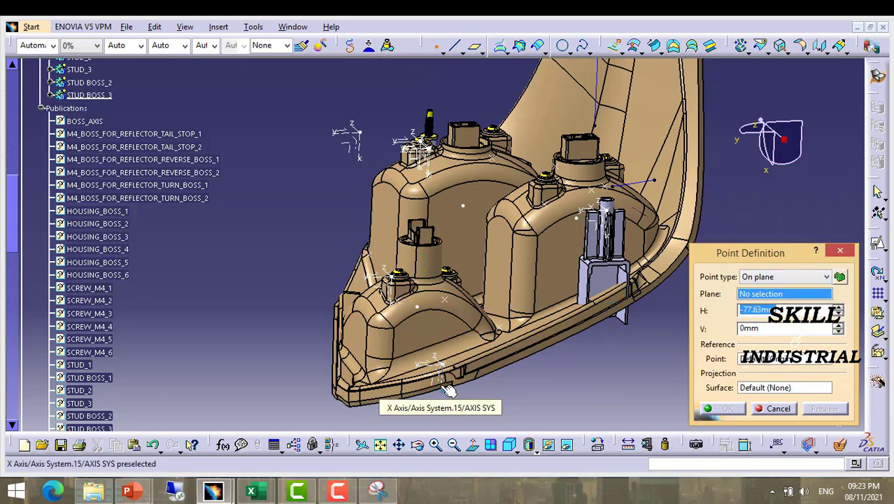
{"action": "left_click", "coordinate": [442, 384]}
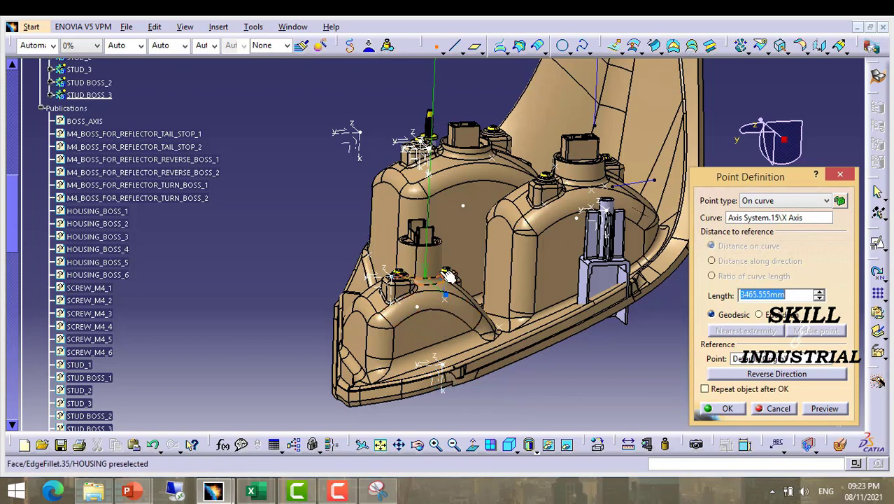
{"action": "middle_click_drag", "start_coordinate": [443, 281], "coordinate": [478, 273]}
{"action": "left_click", "coordinate": [826, 201]}
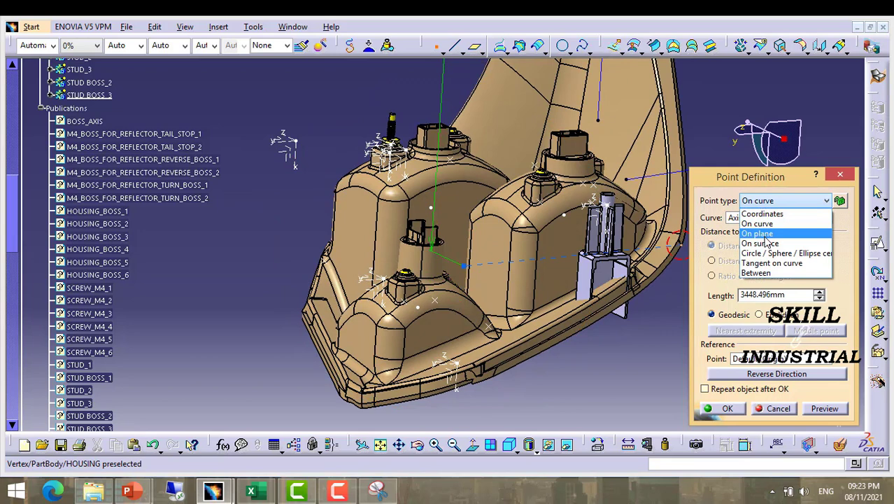
{"action": "left_click", "coordinate": [702, 234]}
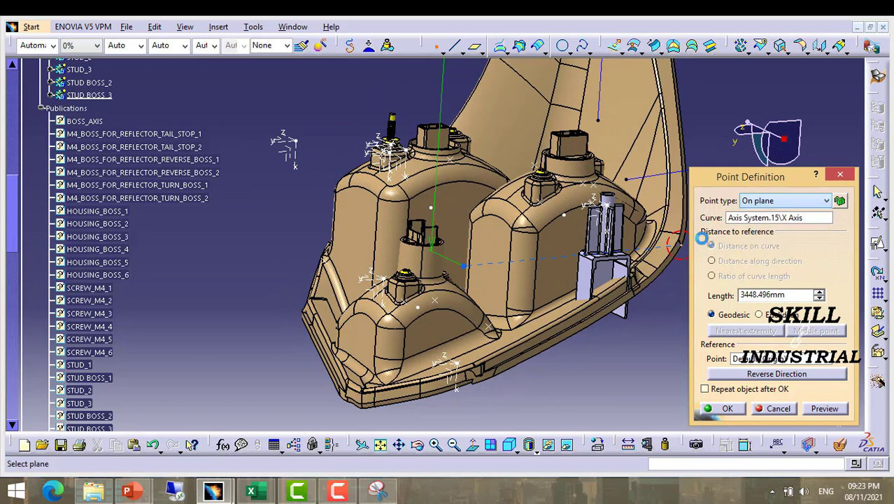
Create a point on the XY plane of Axis System.15, between the housing domes at H about -82.5 mm.
{"action": "left_click", "coordinate": [448, 367]}
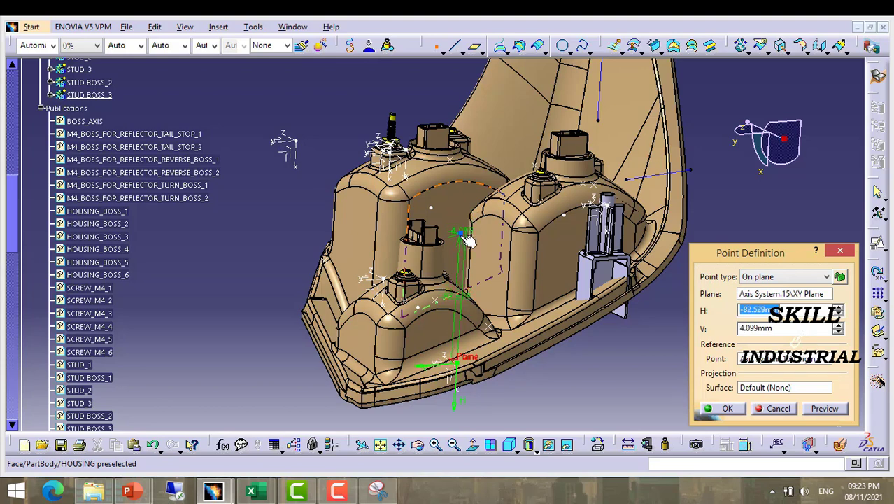
{"action": "left_click", "coordinate": [463, 235]}
{"action": "left_click_drag", "start_coordinate": [788, 333], "coordinate": [637, 315]}
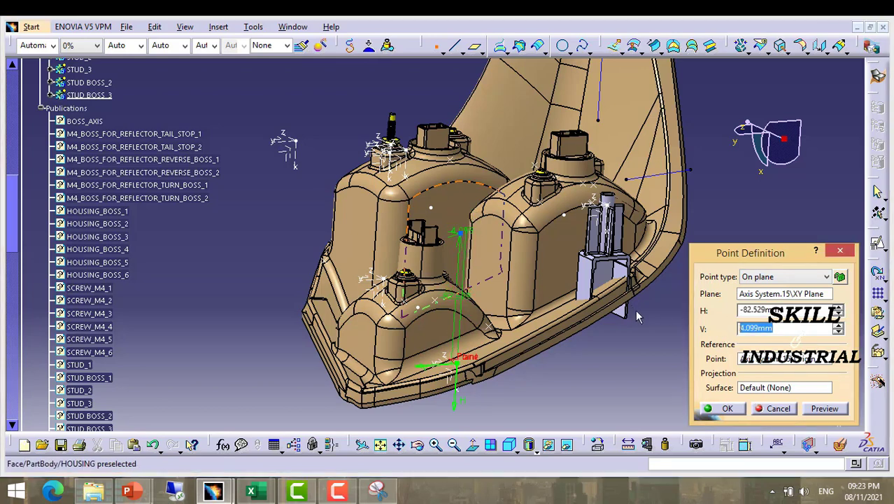
{"action": "left_click", "coordinate": [735, 413]}
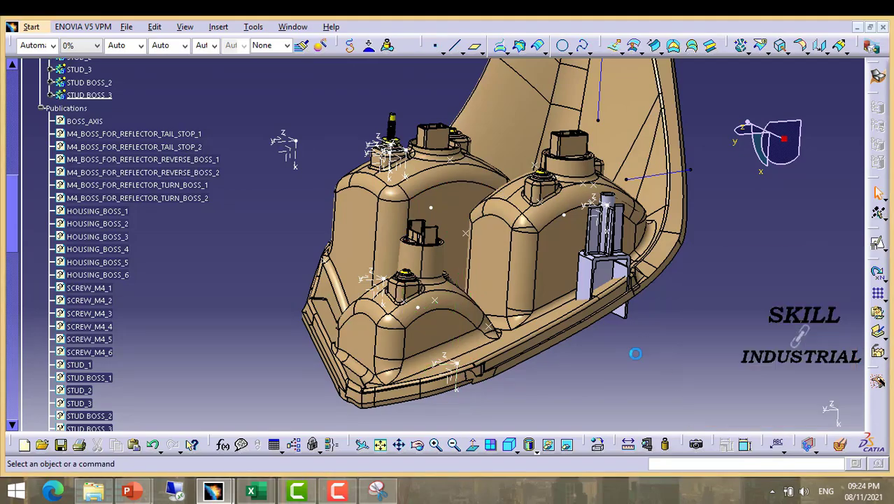
Examine the JOINING OF HOUSING part's tree and model to locate the new point.
{"action": "middle_click_drag", "start_coordinate": [545, 322], "coordinate": [477, 299]}
{"action": "scroll", "coordinate": [92, 288], "scroll_direction": "up", "scroll_amount": 6}
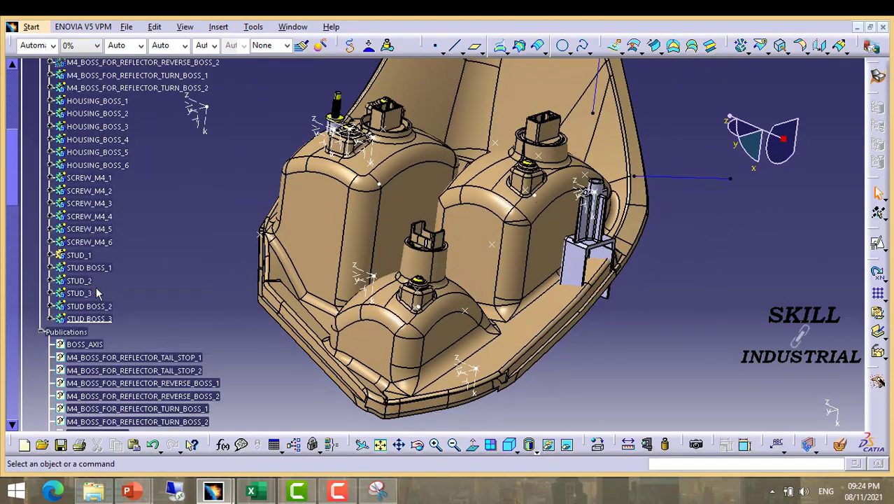
{"action": "scroll", "coordinate": [98, 291], "scroll_direction": "down", "scroll_amount": 11}
{"action": "mouse_move", "coordinate": [305, 286]}
{"action": "middle_mouse_down"}
{"action": "mouse_move", "coordinate": [321, 290]}
{"action": "mouse_move", "coordinate": [311, 295]}
{"action": "middle_mouse_up"}
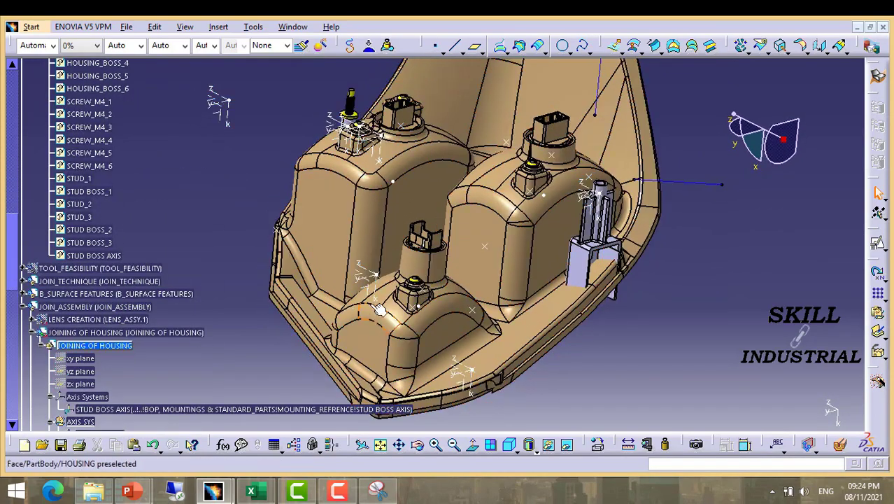
{"action": "middle_click_drag", "start_coordinate": [466, 300], "coordinate": [456, 307]}
{"action": "scroll", "coordinate": [98, 274], "scroll_direction": "down", "scroll_amount": 5}
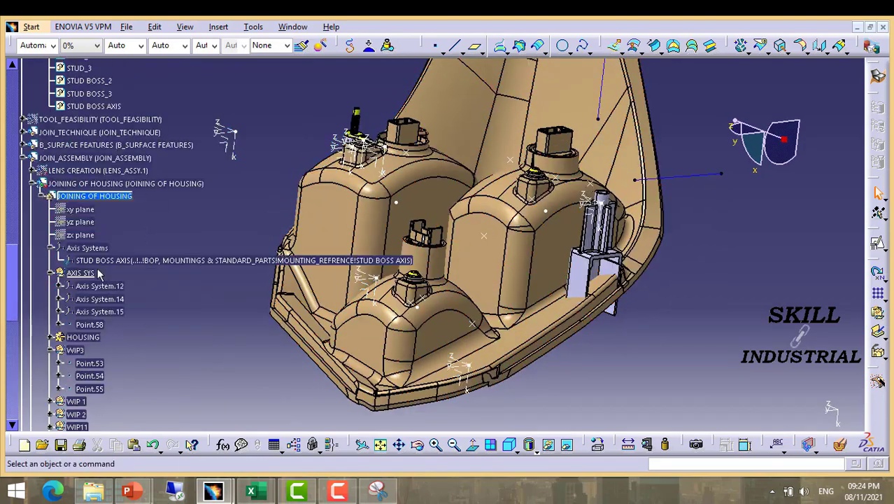
{"action": "left_click", "coordinate": [49, 198]}
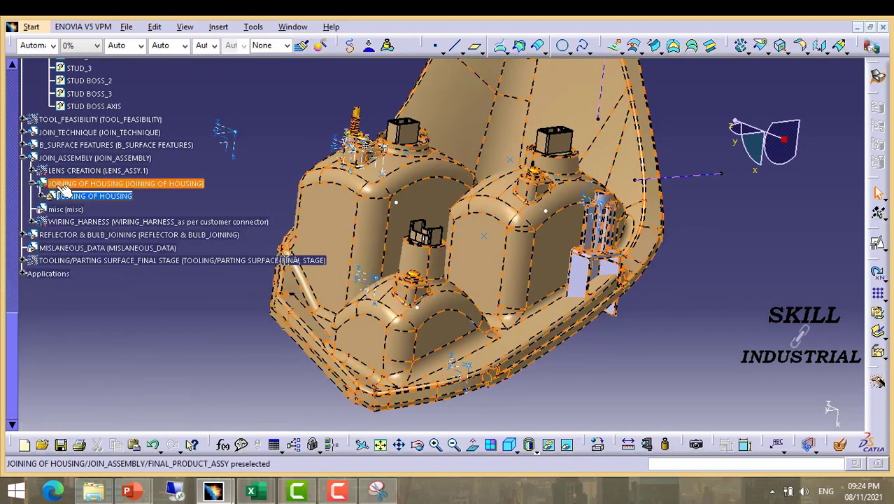
{"action": "scroll", "coordinate": [30, 237], "scroll_direction": "up", "scroll_amount": 1}
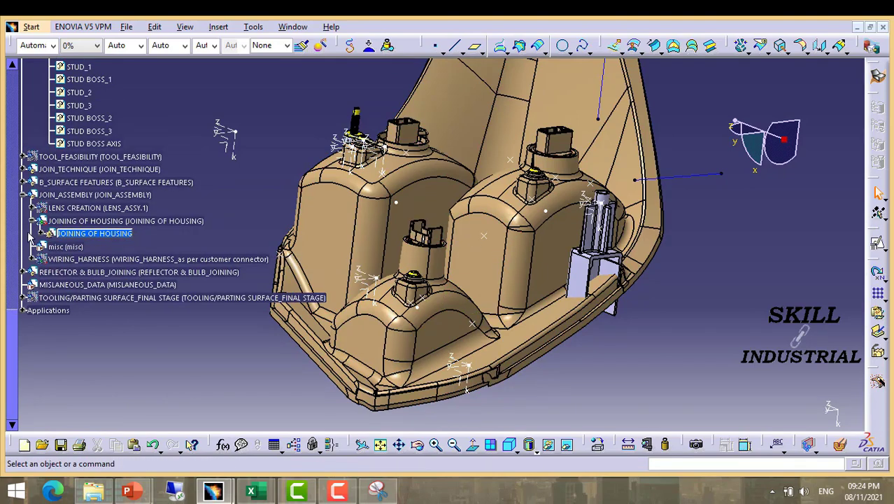
{"action": "left_click", "coordinate": [40, 233]}
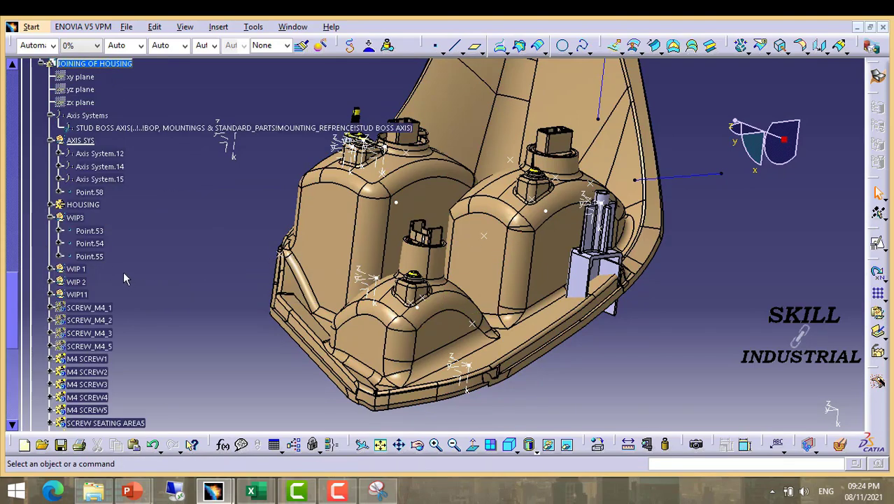
Define the AXIS SYS geometrical set as the in-work object.
{"action": "right_click", "coordinate": [82, 142]}
{"action": "left_click", "coordinate": [230, 183]}
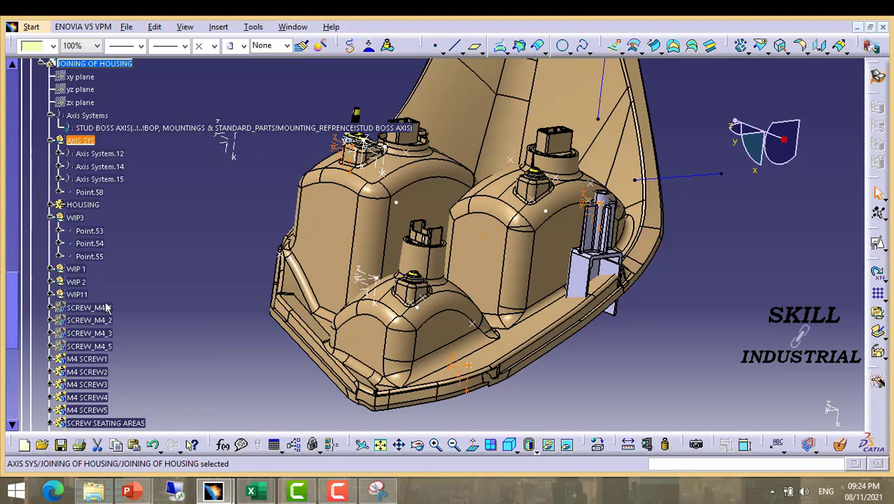
{"action": "scroll", "coordinate": [106, 308], "scroll_direction": "up", "scroll_amount": 1}
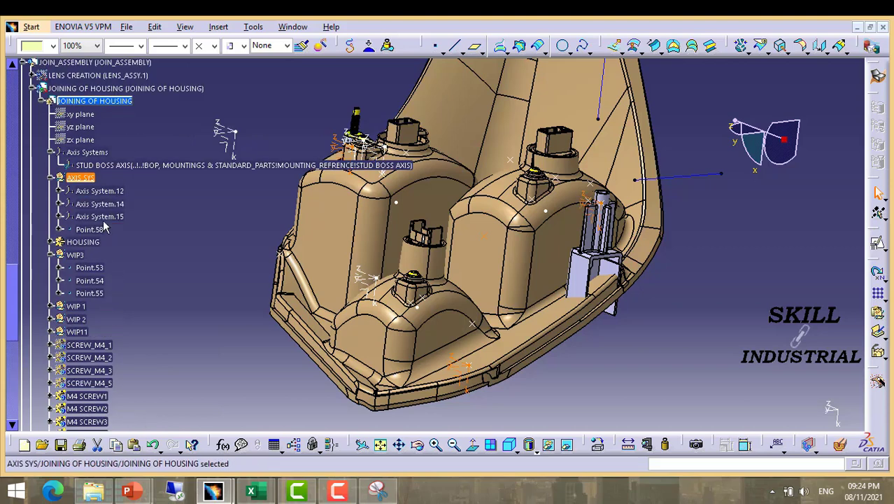
{"action": "right_click", "coordinate": [84, 179]}
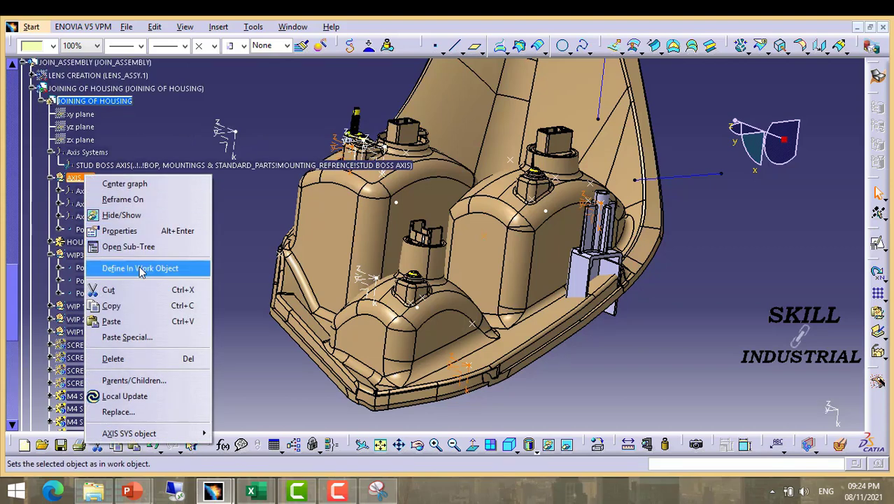
{"action": "left_click", "coordinate": [133, 267]}
Insert a Standard axis system with its origin at the new point between the housing domes.
{"action": "left_click", "coordinate": [223, 28]}
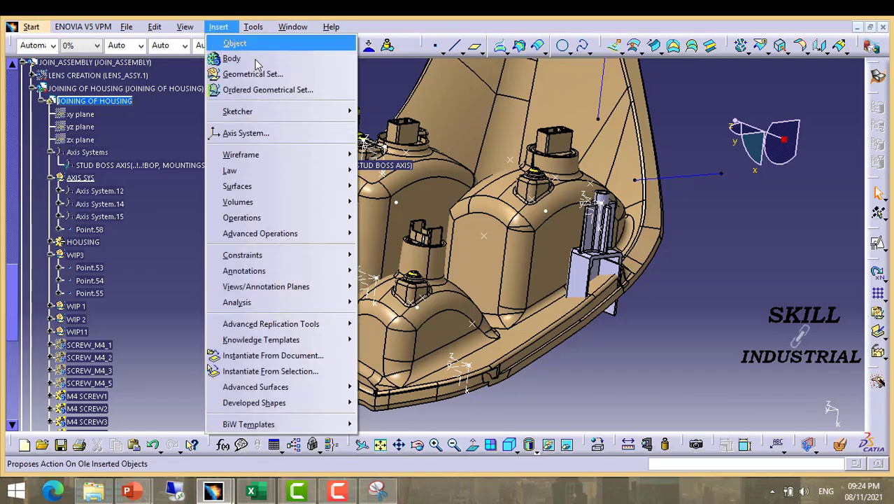
{"action": "left_click", "coordinate": [245, 132]}
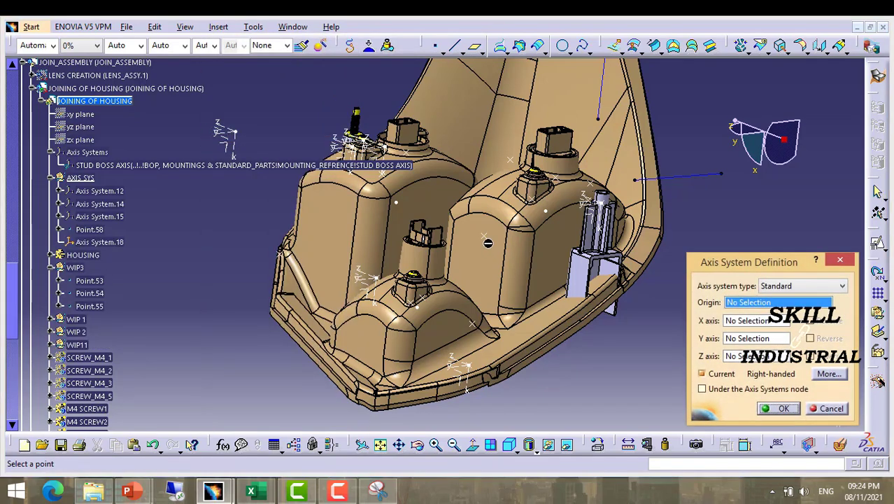
{"action": "left_click", "coordinate": [483, 236]}
{"action": "left_click", "coordinate": [783, 408]}
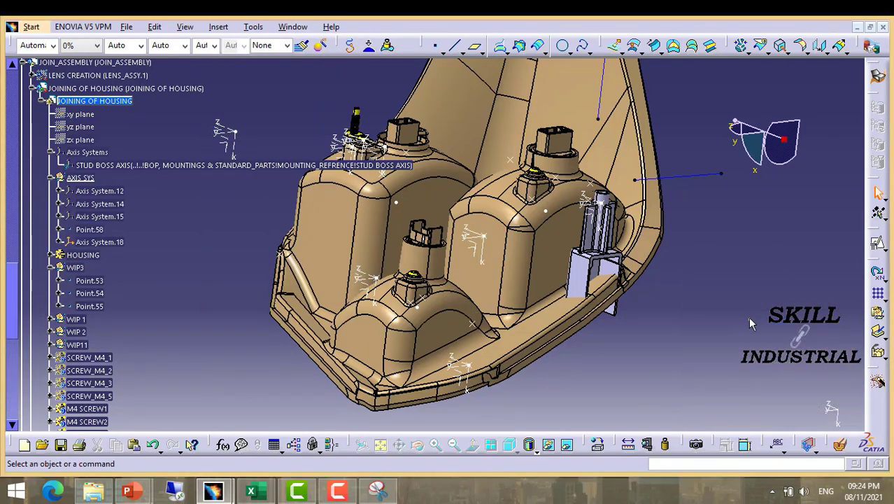
Copy the DOG HOUSE body of the JOINING OF HOUSING part.
{"action": "scroll", "coordinate": [70, 266], "scroll_direction": "up", "scroll_amount": 1}
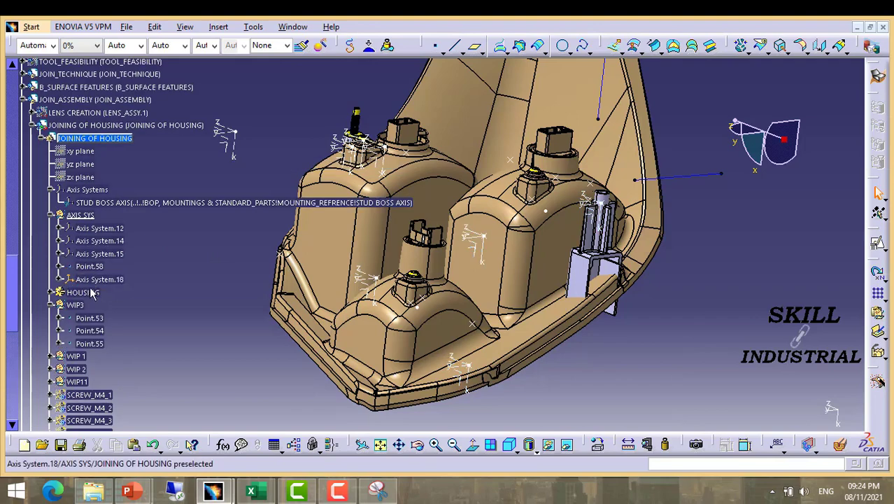
{"action": "scroll", "coordinate": [92, 301], "scroll_direction": "down", "scroll_amount": 3}
{"action": "middle_click_drag", "start_coordinate": [404, 241], "coordinate": [388, 252]}
{"action": "scroll", "coordinate": [110, 308], "scroll_direction": "down", "scroll_amount": 6}
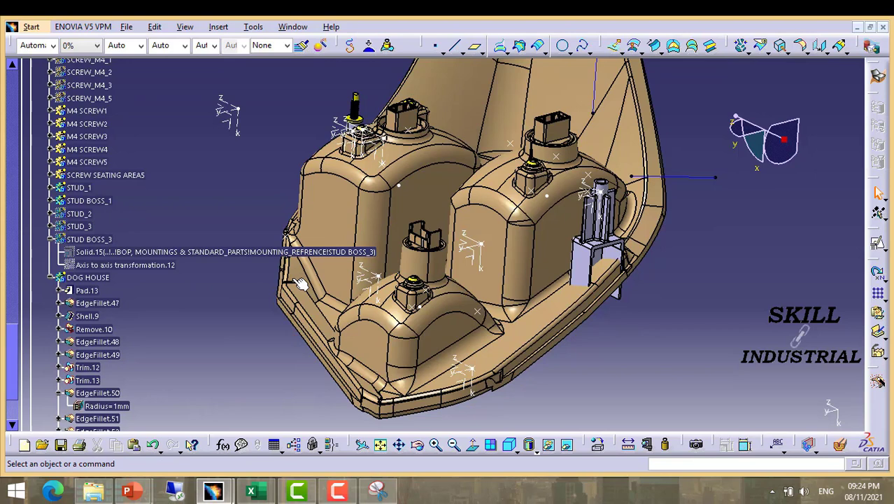
{"action": "scroll", "coordinate": [130, 366], "scroll_direction": "down", "scroll_amount": 3}
{"action": "scroll", "coordinate": [109, 300], "scroll_direction": "up", "scroll_amount": 2}
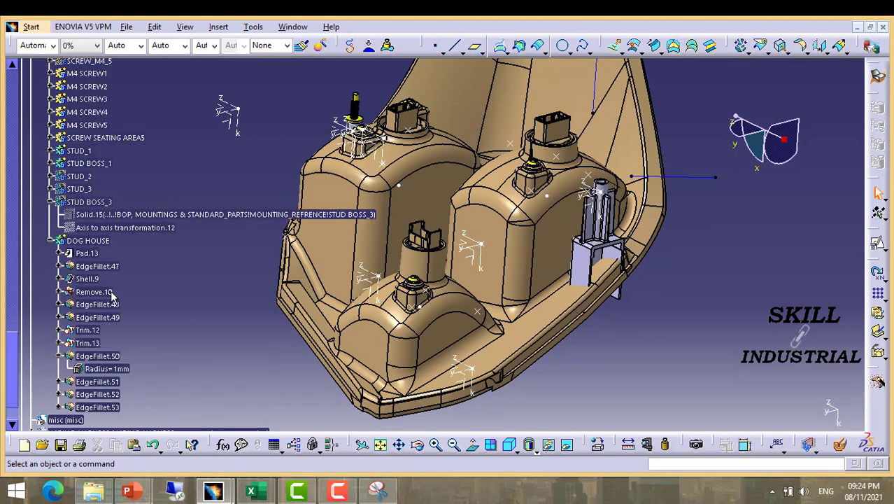
{"action": "left_click", "coordinate": [90, 242]}
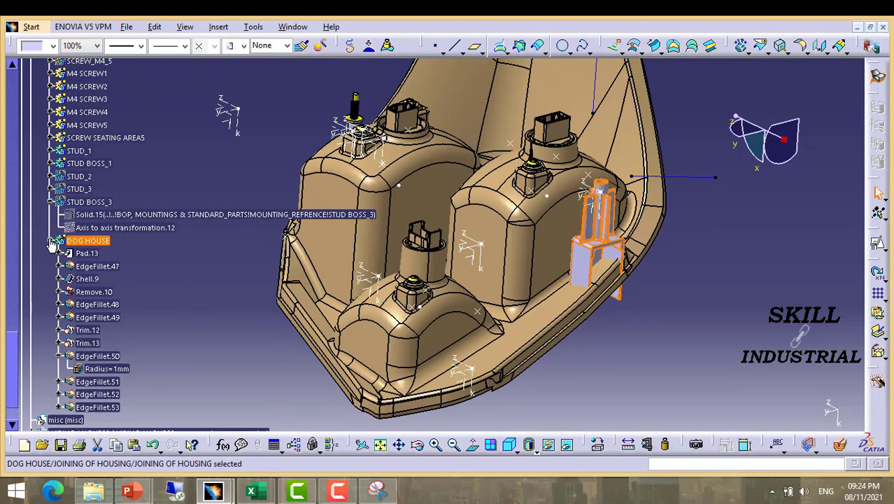
{"action": "left_click", "coordinate": [51, 241]}
{"action": "right_click", "coordinate": [98, 241]}
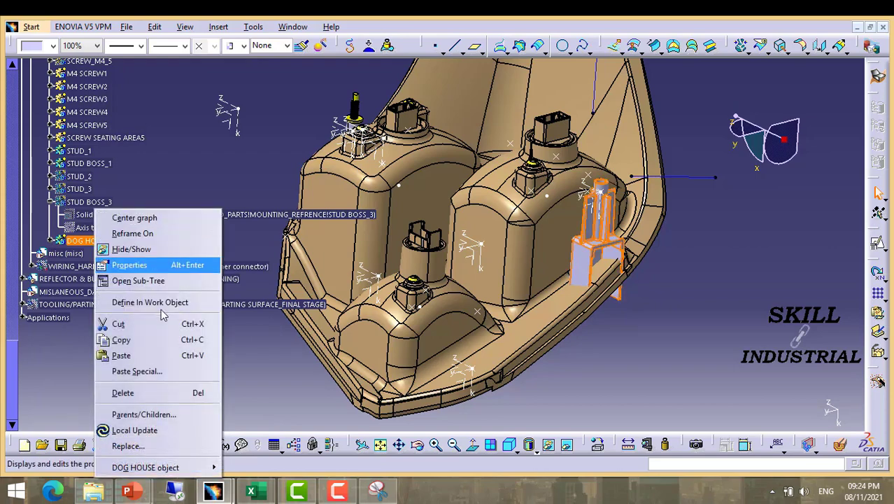
{"action": "left_click", "coordinate": [119, 340]}
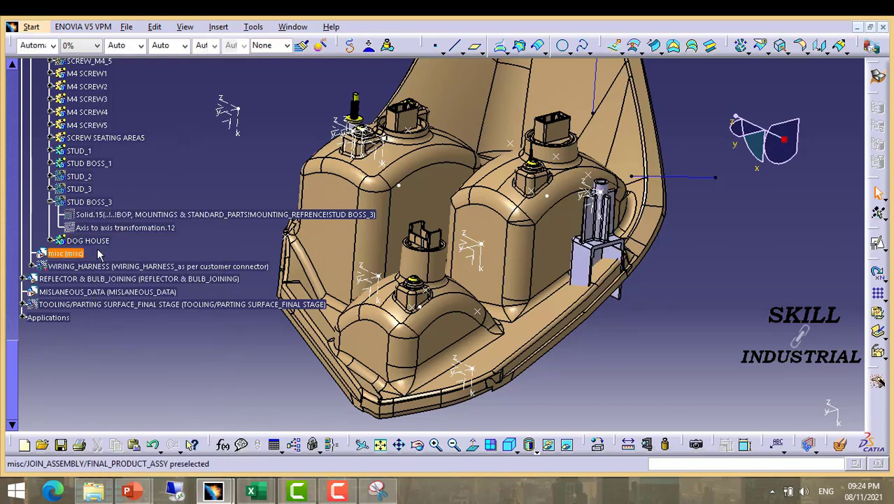
Paste the copied body into the JOINING OF HOUSING part as a result with link.
{"action": "scroll", "coordinate": [98, 256], "scroll_direction": "up", "scroll_amount": 10}
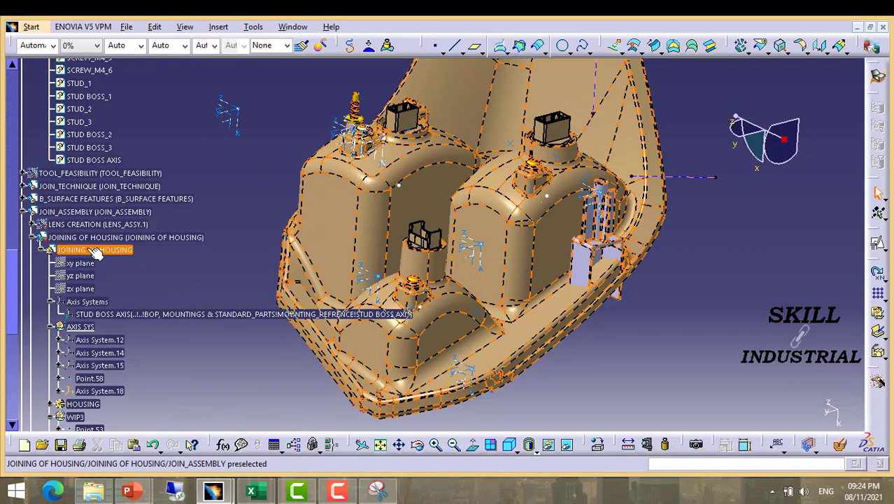
{"action": "left_click", "coordinate": [96, 253]}
{"action": "right_click", "coordinate": [96, 253]}
{"action": "left_click", "coordinate": [120, 369]}
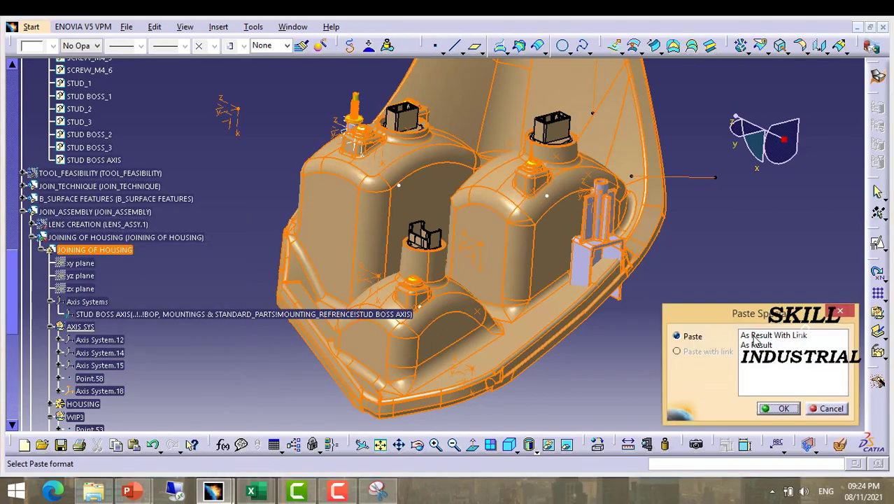
{"action": "left_click", "coordinate": [783, 409]}
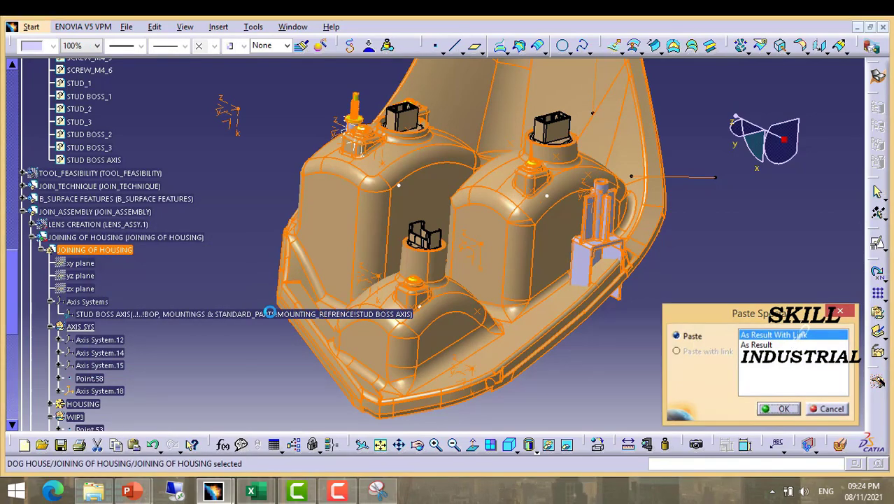
Rename the pasted DOG HOUSE body as DOG HOUSE_2.
{"action": "scroll", "coordinate": [185, 309], "scroll_direction": "down", "scroll_amount": 10}
{"action": "right_click", "coordinate": [88, 289]}
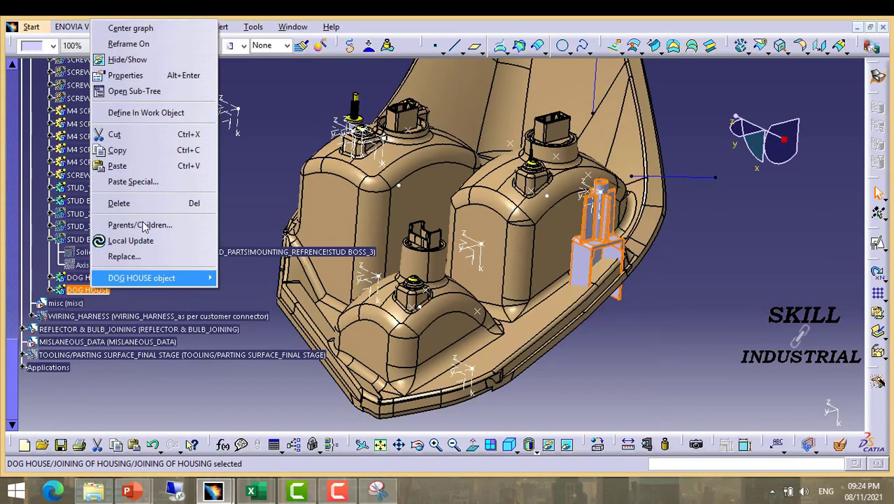
{"action": "left_click", "coordinate": [125, 75]}
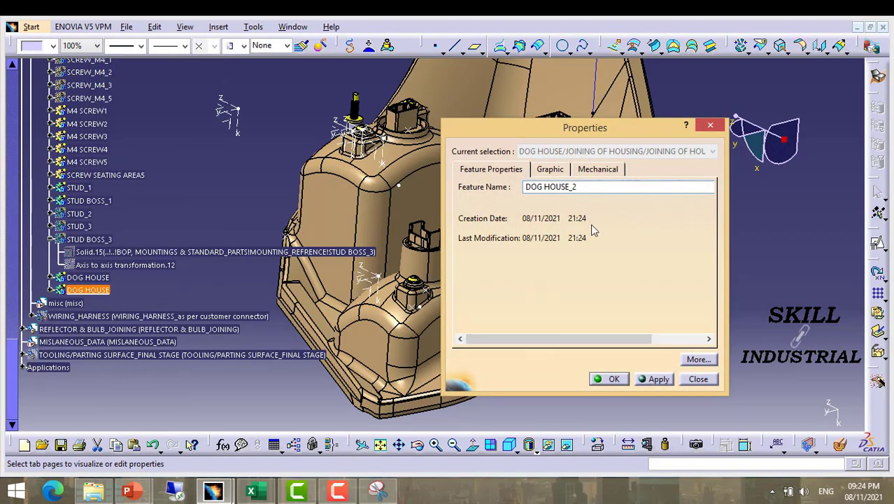
{"action": "left_click", "coordinate": [616, 379]}
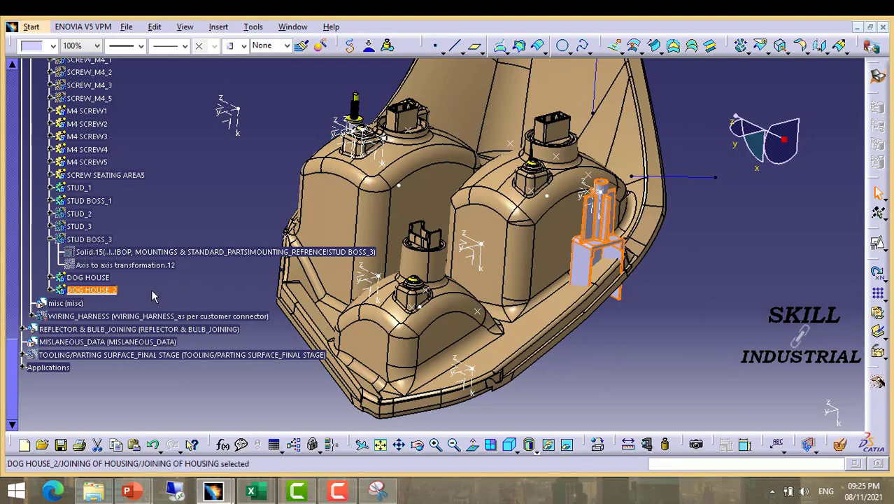
{"action": "left_click", "coordinate": [153, 296]}
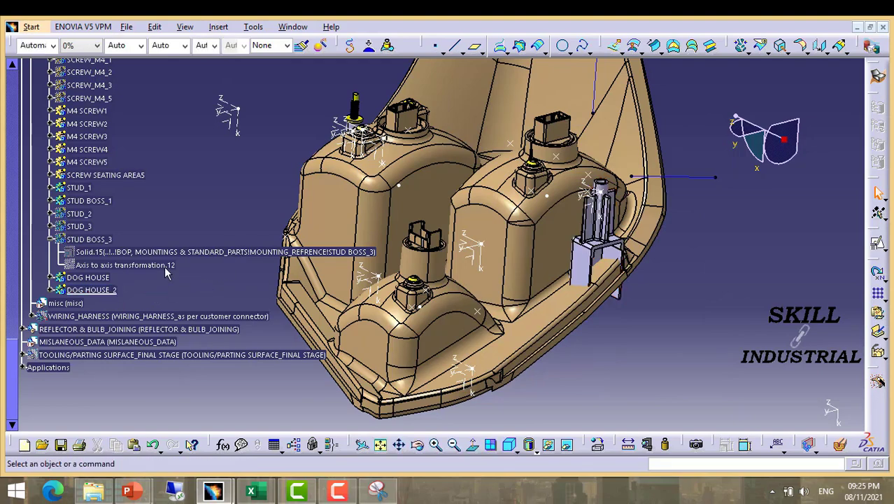
Switch to the Part Design workbench.
{"action": "left_click", "coordinate": [31, 26]}
{"action": "mouse_move", "coordinate": [80, 58]}
{"action": "left_click", "coordinate": [236, 59]}
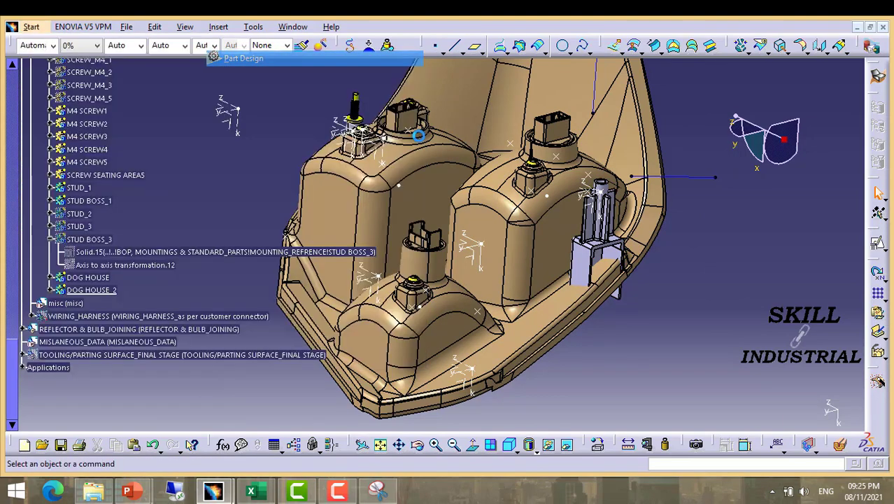
Move DOG HOUSE_2 with an axis-to-axis transformation from reference Axis System.14 to target Axis System.18.
{"action": "middle_click_drag", "start_coordinate": [378, 283], "coordinate": [459, 303]}
{"action": "scroll", "coordinate": [438, 307], "scroll_direction": "up", "scroll_amount": 1}
{"action": "left_click", "coordinate": [822, 208]}
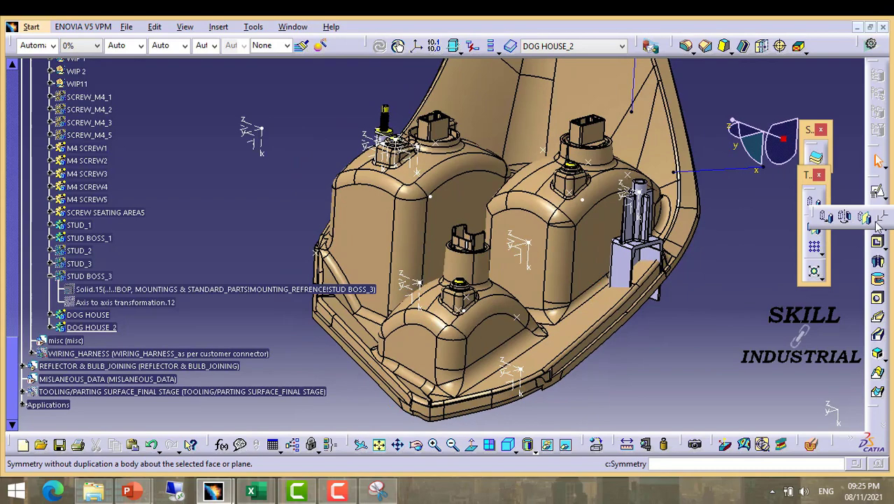
{"action": "left_click", "coordinate": [881, 218]}
{"action": "middle_click_drag", "start_coordinate": [553, 333], "coordinate": [457, 333]}
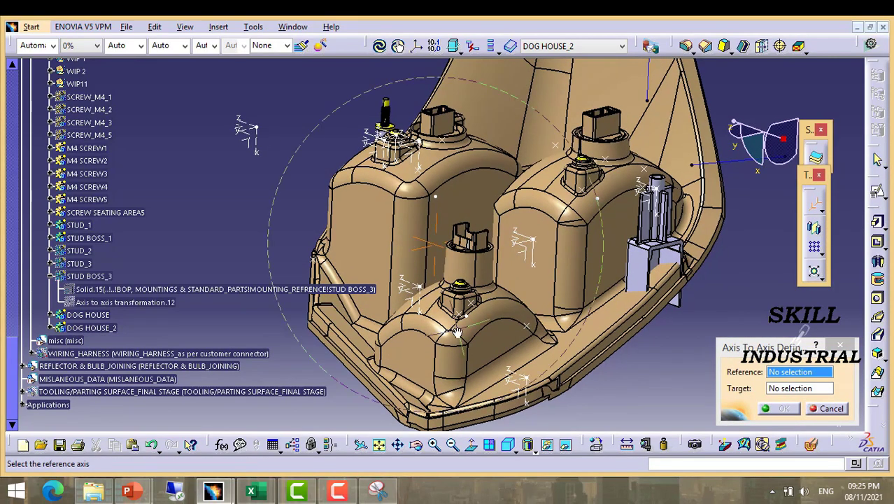
{"action": "left_click", "coordinate": [658, 189]}
{"action": "left_click", "coordinate": [530, 243]}
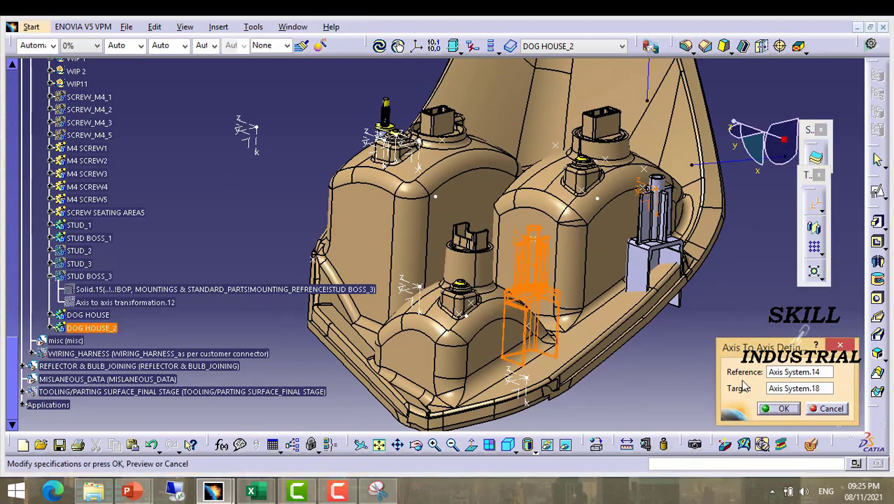
{"action": "left_click", "coordinate": [784, 410]}
Examine how far both dog house bodies reach down relative to the housing's lower rim.
{"action": "middle_click_drag", "start_coordinate": [490, 308], "coordinate": [424, 280]}
{"action": "scroll", "coordinate": [434, 262], "scroll_direction": "up", "scroll_amount": 1}
{"action": "middle_click_drag", "start_coordinate": [440, 250], "coordinate": [434, 227]}
{"action": "middle_click_drag", "start_coordinate": [498, 274], "coordinate": [480, 255]}
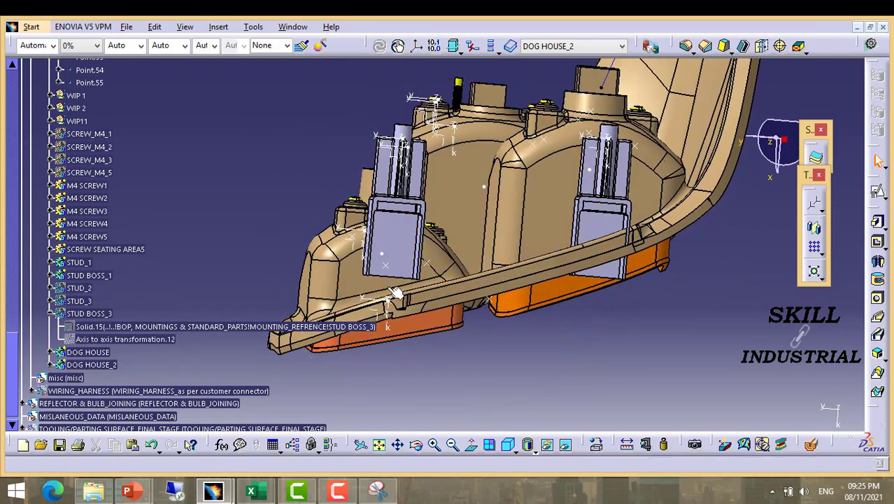
{"action": "scroll", "coordinate": [440, 285], "scroll_direction": "up", "scroll_amount": 1}
{"action": "middle_click_drag", "start_coordinate": [441, 284], "coordinate": [390, 308]}
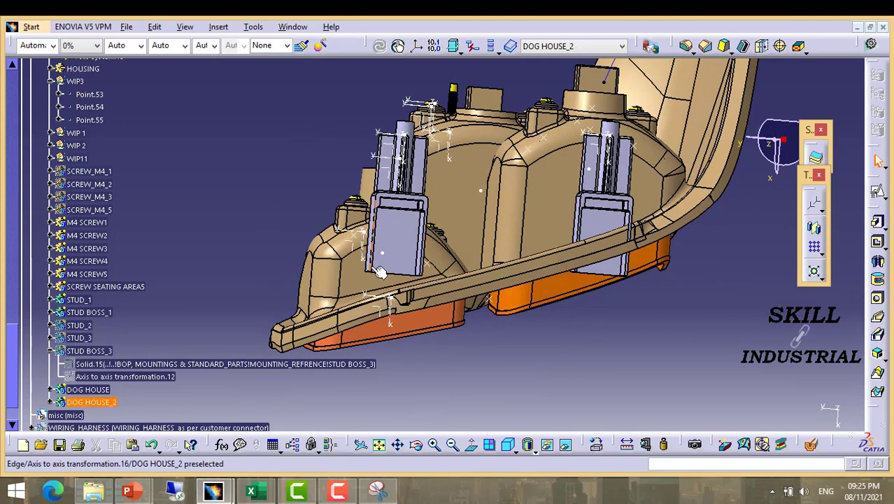
{"action": "middle_click_drag", "start_coordinate": [435, 272], "coordinate": [378, 261]}
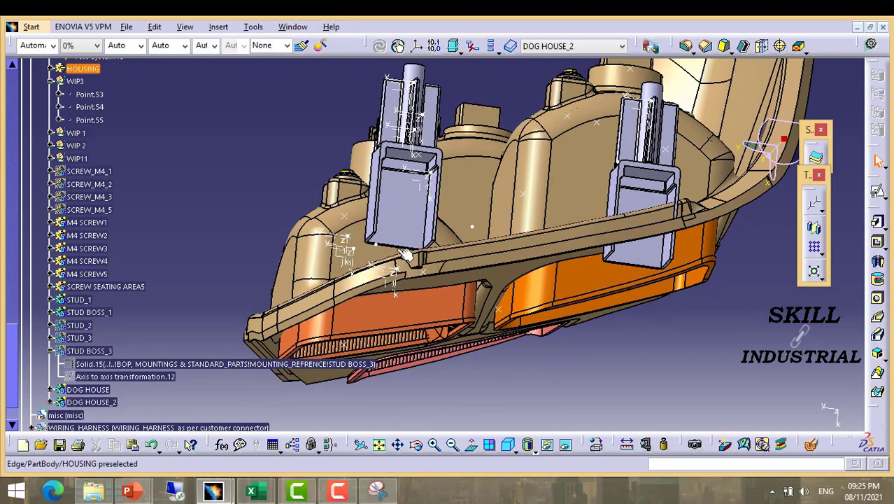
{"action": "middle_click_drag", "start_coordinate": [446, 256], "coordinate": [417, 263]}
Locate the dog house bodies in the tree and define Pad.13 of DOG HOUSE as the in-work object.
{"action": "right_click", "coordinate": [400, 254]}
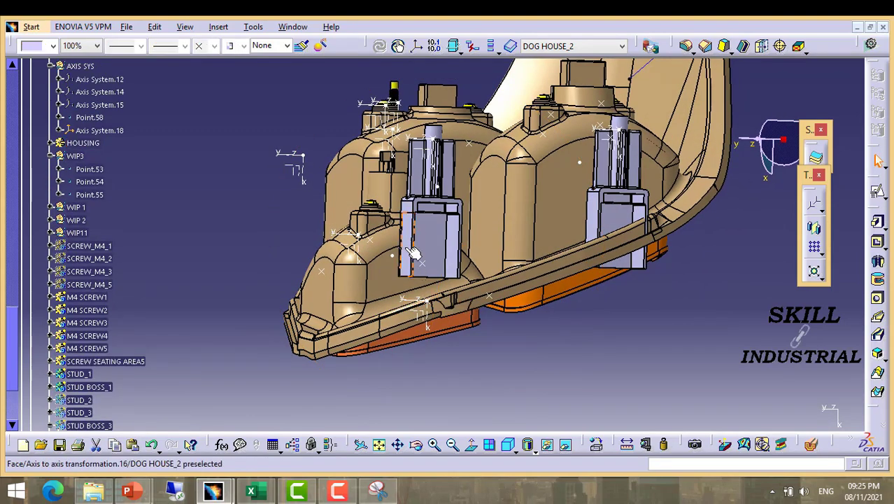
{"action": "left_click", "coordinate": [448, 218]}
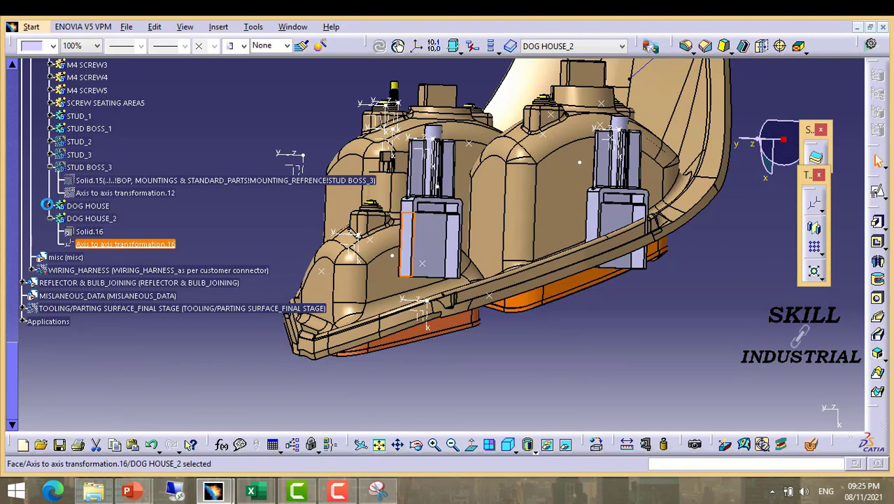
{"action": "left_click", "coordinate": [47, 204]}
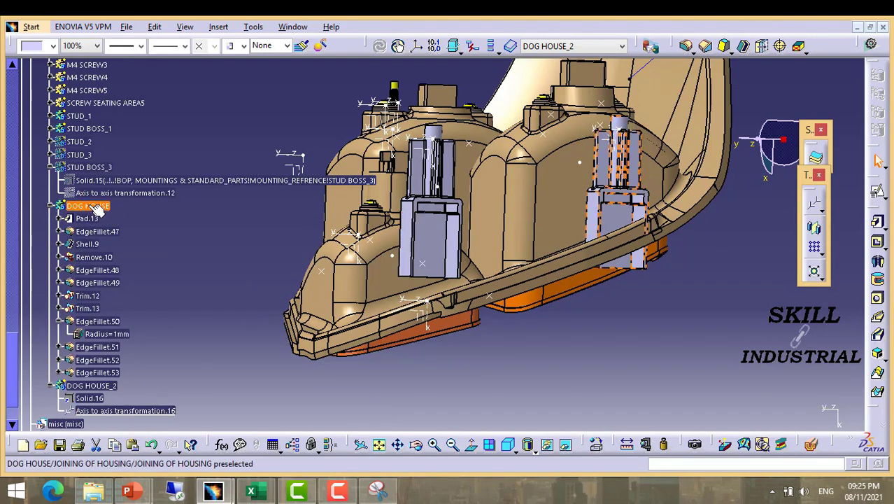
{"action": "right_click", "coordinate": [85, 218]}
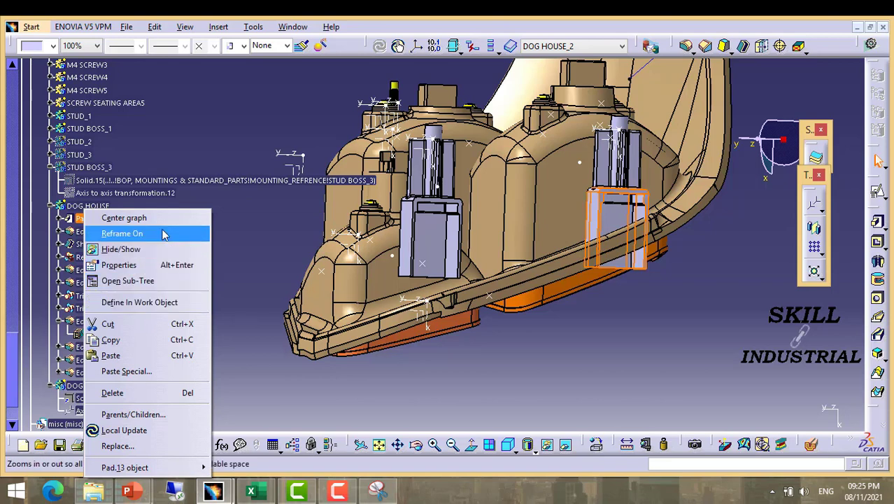
{"action": "left_click", "coordinate": [242, 242]}
{"action": "right_click", "coordinate": [86, 220]}
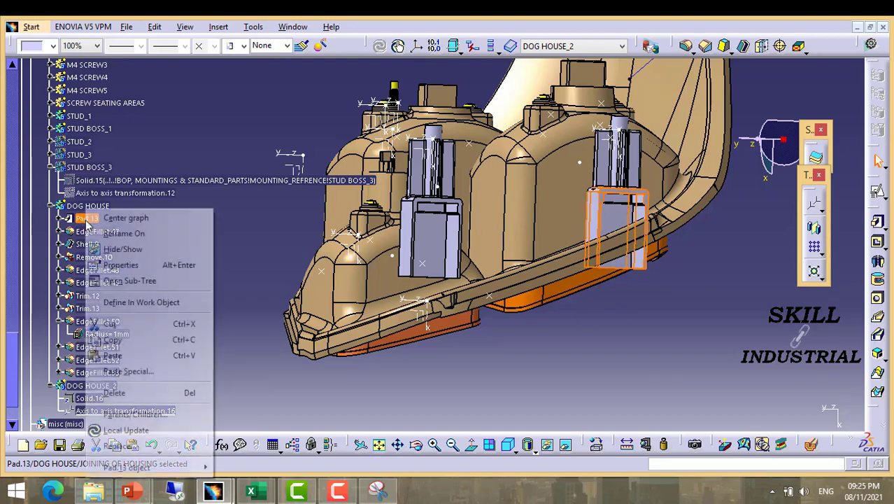
{"action": "left_click", "coordinate": [140, 302]}
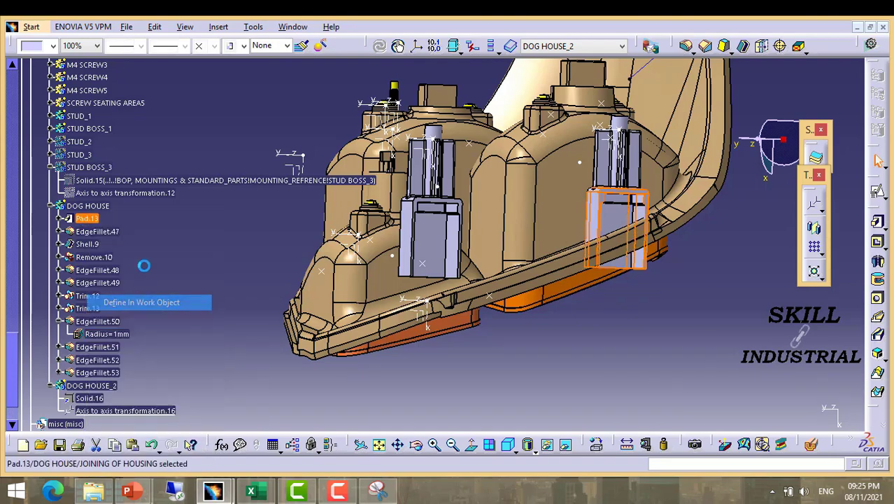
Dimension the height of the rectangle in Sketch.30 of Pad.13, set it to 55 mm, and leave the sketch.
{"action": "left_click", "coordinate": [59, 219]}
{"action": "double_click", "coordinate": [96, 232]}
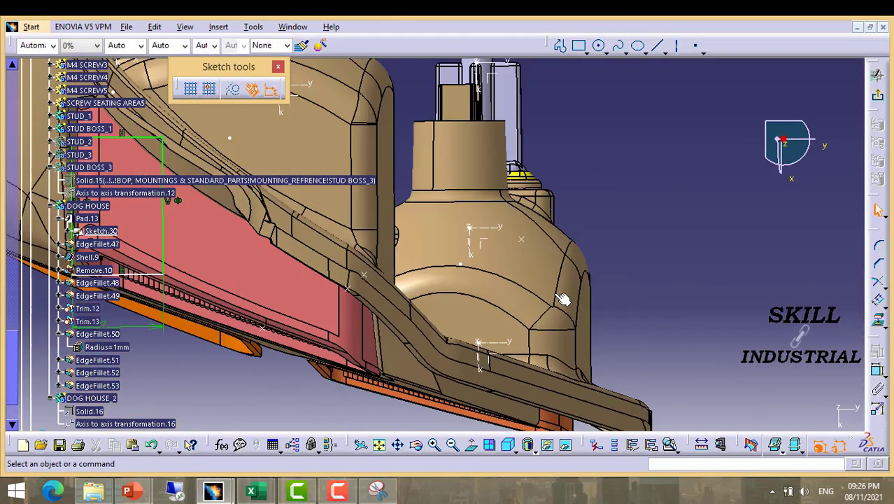
{"action": "mouse_move", "coordinate": [563, 299]}
{"action": "middle_mouse_down"}
{"action": "mouse_move", "coordinate": [533, 286]}
{"action": "mouse_move", "coordinate": [453, 314]}
{"action": "mouse_move", "coordinate": [543, 337]}
{"action": "middle_mouse_up"}
{"action": "left_click", "coordinate": [473, 446]}
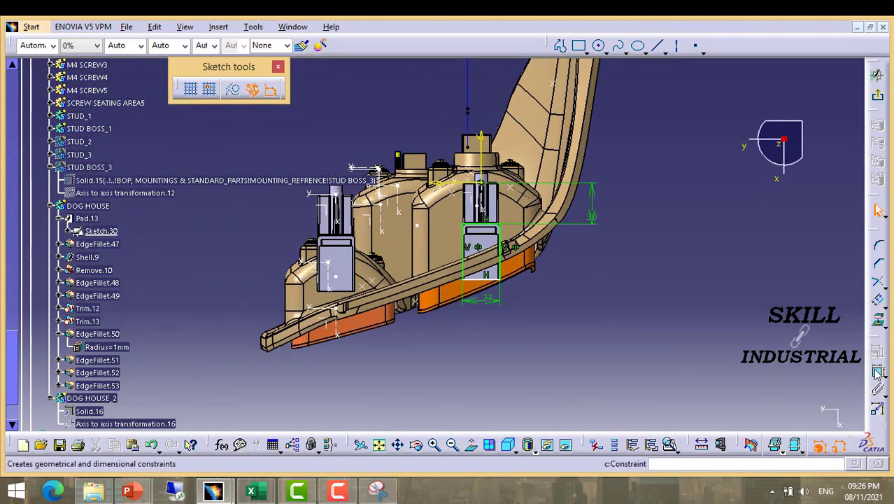
{"action": "middle_click_drag", "start_coordinate": [648, 270], "coordinate": [629, 189], "text": "ctrl"}
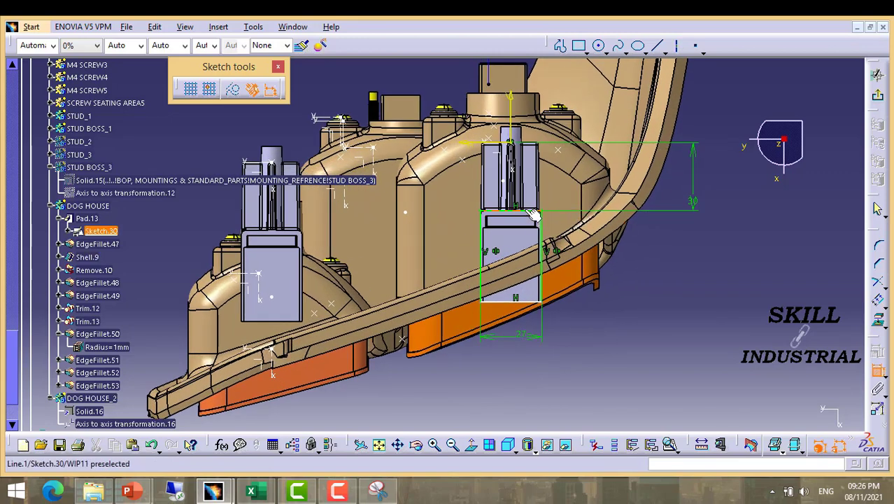
{"action": "left_click", "coordinate": [533, 214]}
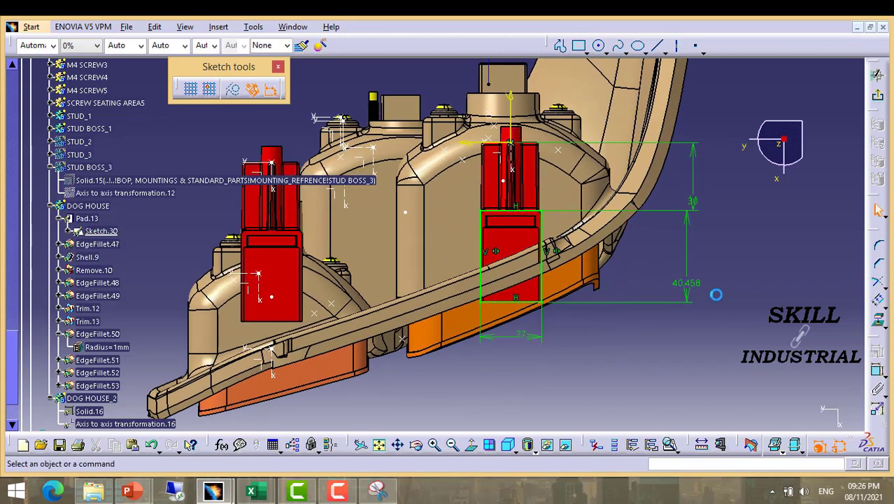
{"action": "double_click", "coordinate": [693, 283]}
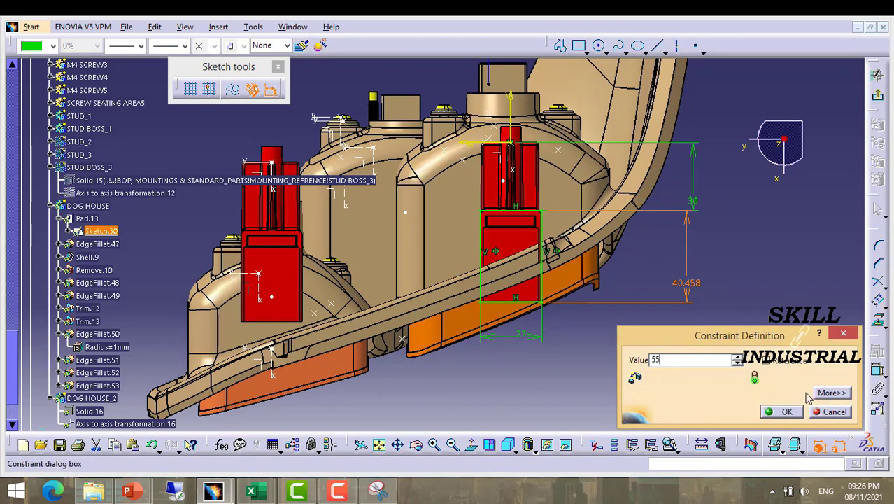
{"action": "left_click", "coordinate": [780, 411]}
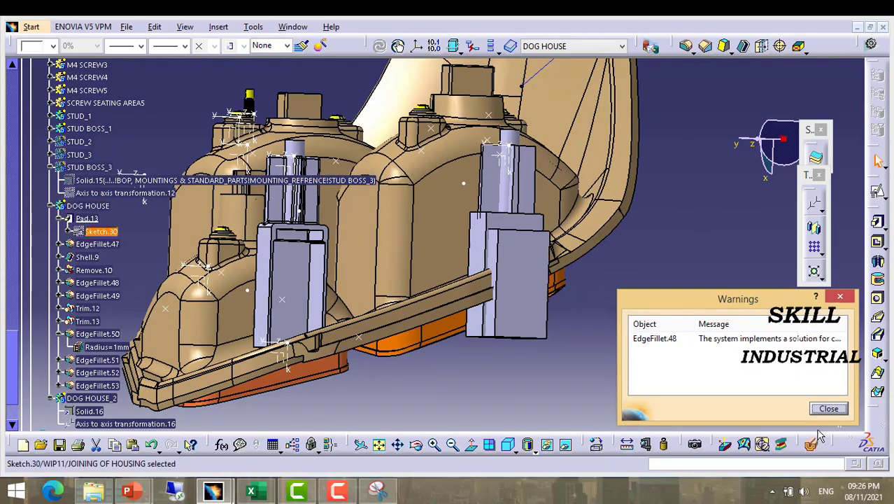
{"action": "key", "text": "Escape"}
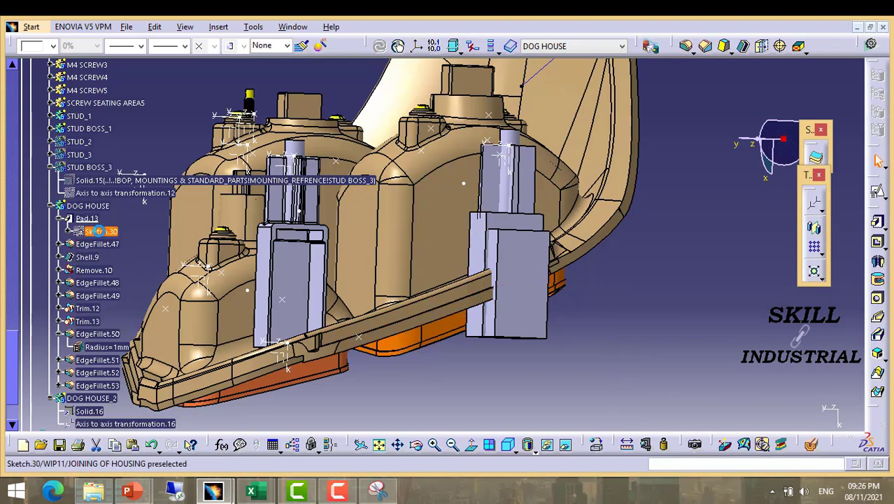
Reopen Sketch.30 of Pad.13, set the rectangle's height to 59 mm, and leave the sketch.
{"action": "double_click", "coordinate": [98, 231]}
{"action": "middle_click_drag", "start_coordinate": [540, 304], "coordinate": [566, 419]}
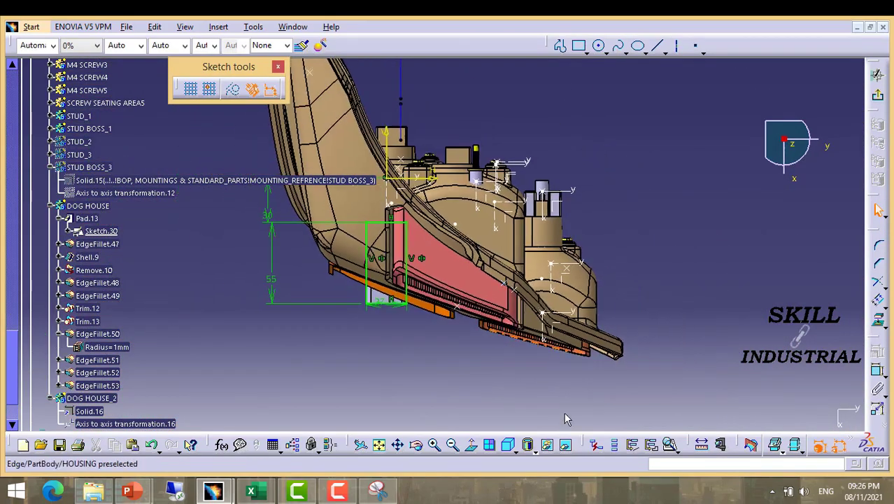
{"action": "left_click", "coordinate": [471, 445]}
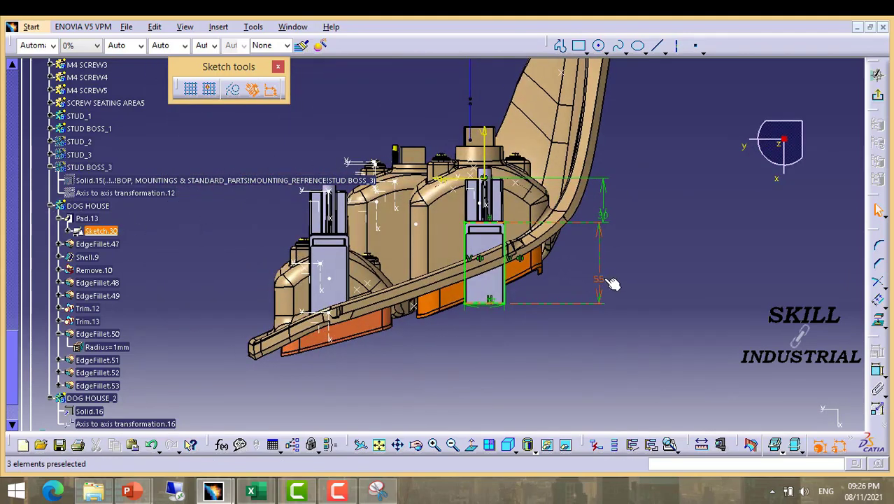
{"action": "double_click", "coordinate": [597, 279]}
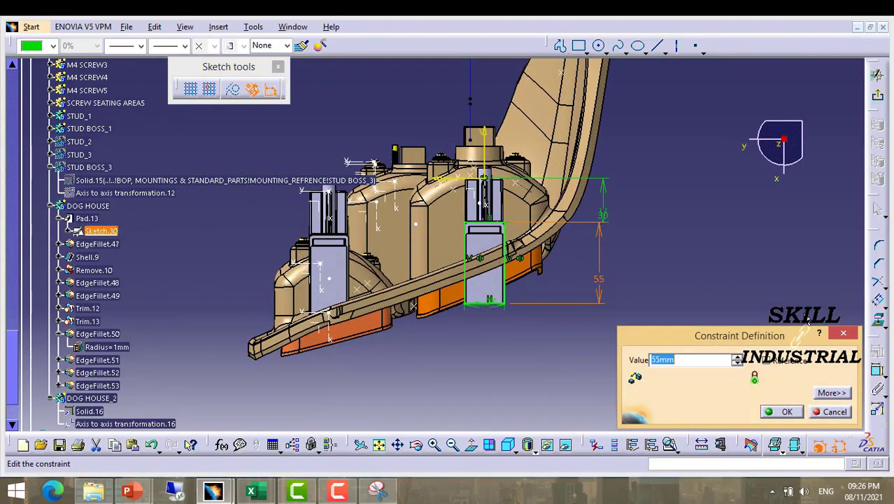
{"action": "left_click", "coordinate": [788, 413]}
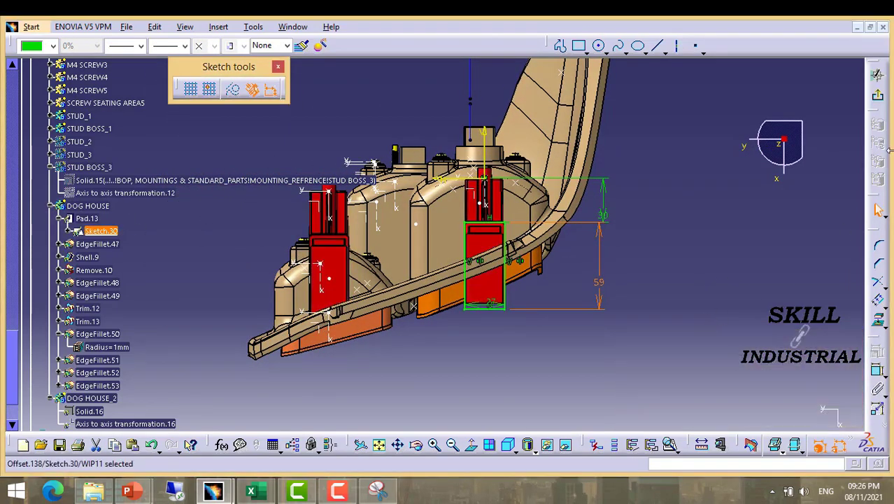
{"action": "left_click", "coordinate": [876, 96]}
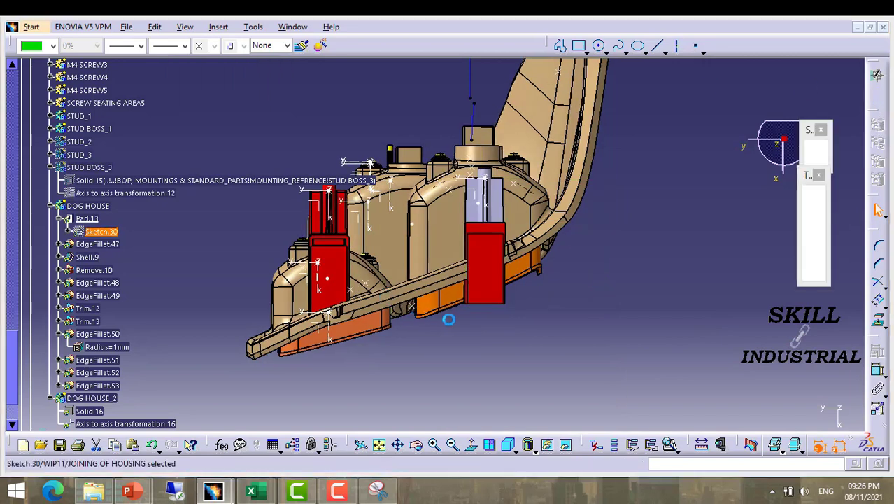
{"action": "left_click", "coordinate": [829, 410]}
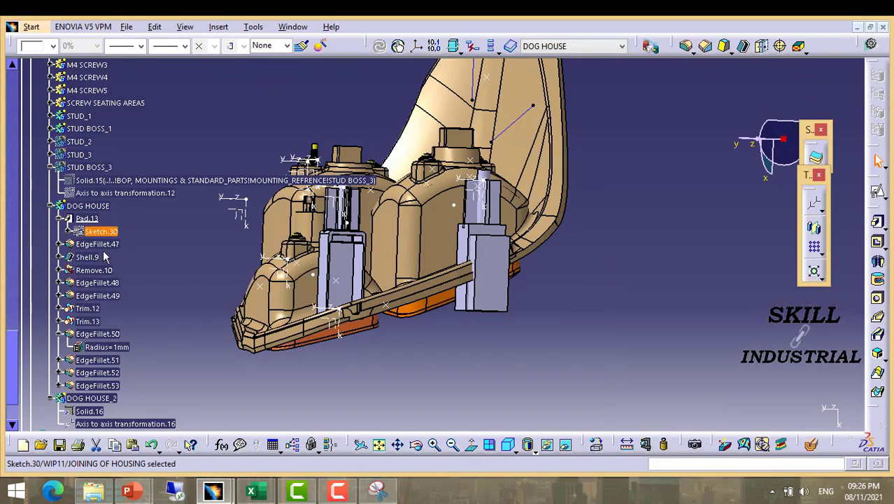
Define the whole DOG HOUSE body as the in-work object.
{"action": "right_click", "coordinate": [92, 205]}
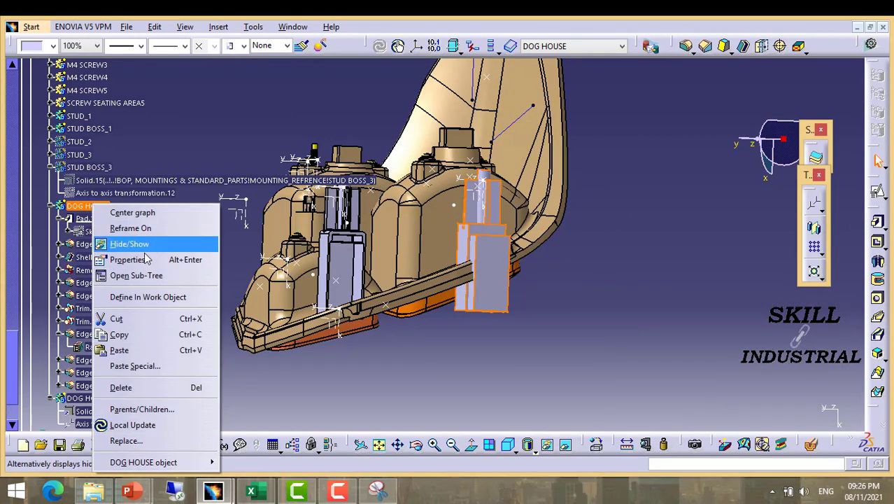
{"action": "left_click", "coordinate": [140, 297]}
{"action": "middle_click_drag", "start_coordinate": [359, 286], "coordinate": [449, 324]}
{"action": "scroll", "coordinate": [429, 364], "scroll_direction": "up", "scroll_amount": 1}
{"action": "middle_click", "coordinate": [448, 342]}
{"action": "scroll", "coordinate": [450, 340], "scroll_direction": "up", "scroll_amount": 1}
{"action": "scroll", "coordinate": [470, 333], "scroll_direction": "up", "scroll_amount": 1}
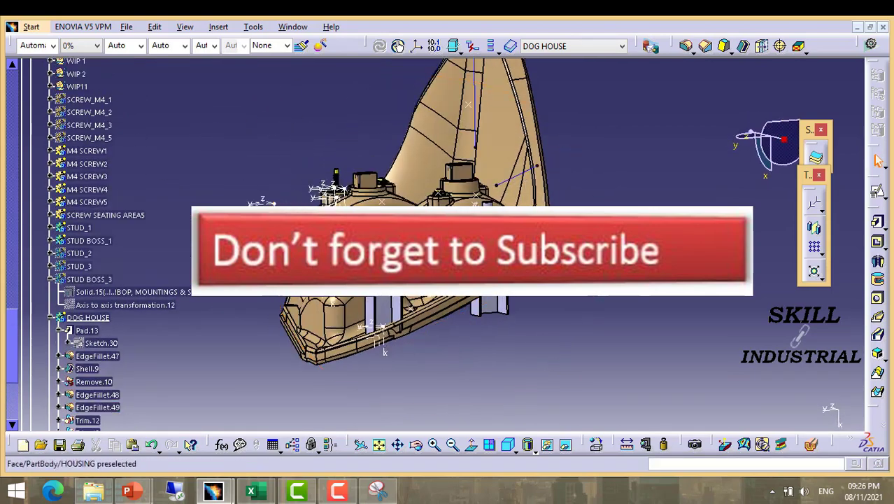
{"action": "middle_click_drag", "start_coordinate": [381, 333], "coordinate": [438, 323]}
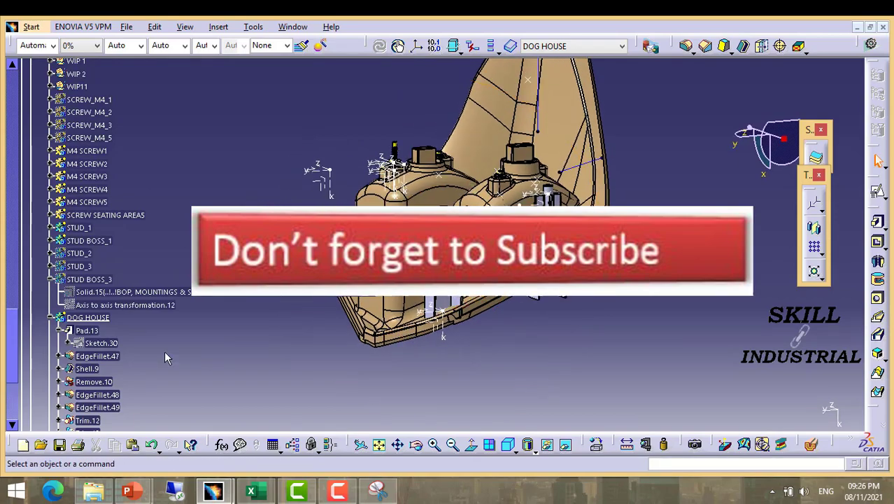